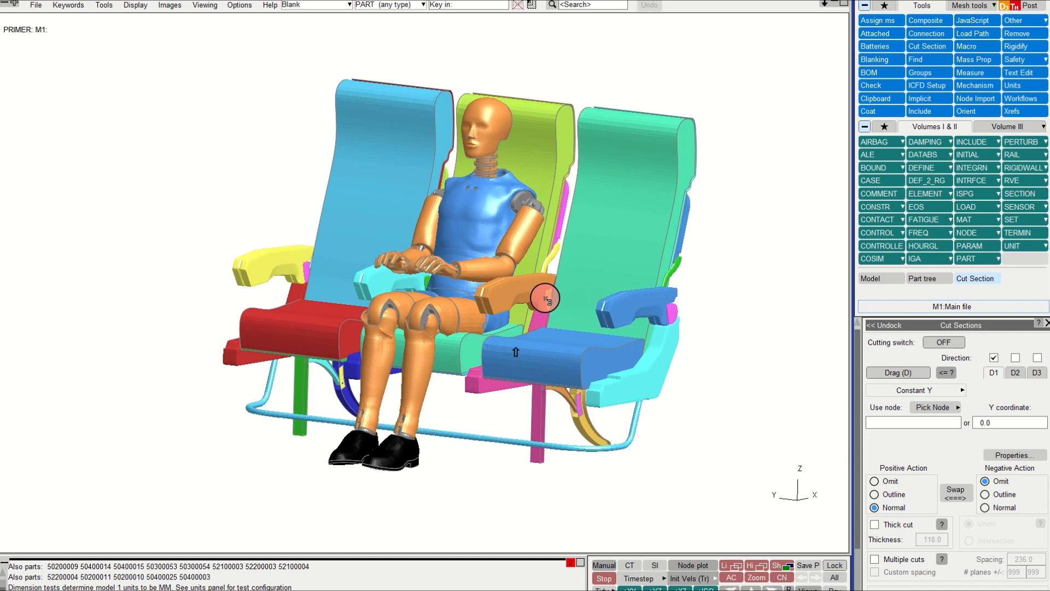
Step: Switch the cut section on to inspect the dummy and seat in side view, then switch it off again
{"action": "left_click_drag", "start_coordinate": [545, 300], "coordinate": [573, 305]}
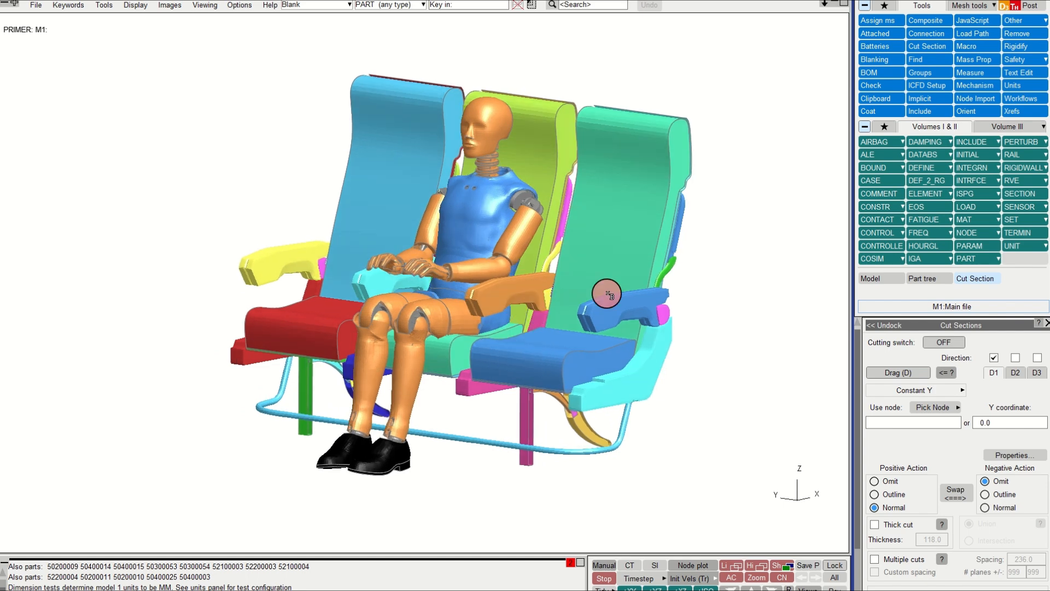
{"action": "left_click", "coordinate": [941, 342]}
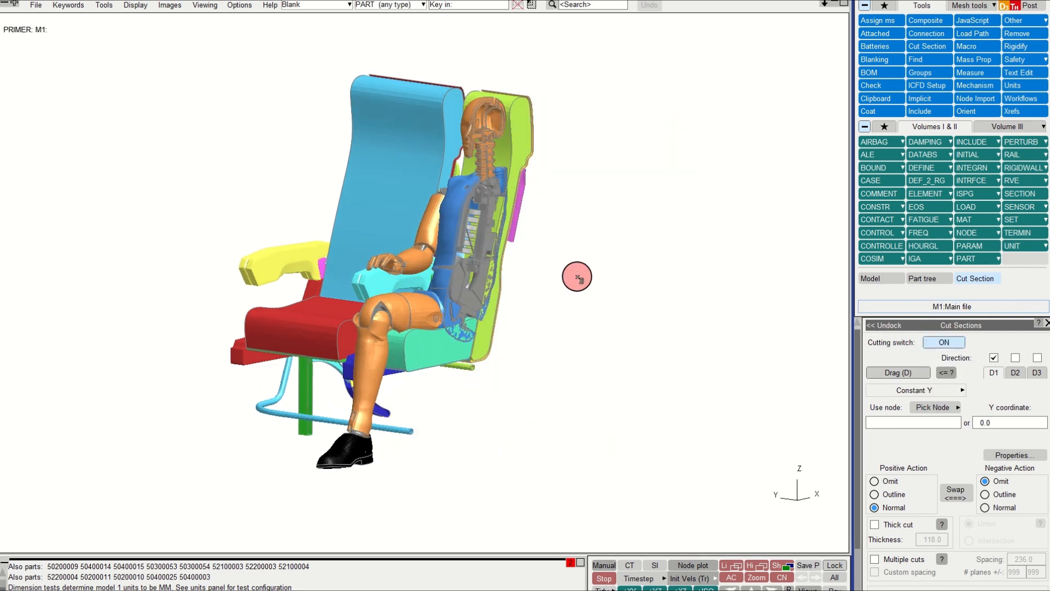
{"action": "key", "text": "F3"}
{"action": "scroll", "coordinate": [543, 277], "scroll_direction": "down", "scroll_amount": 6}
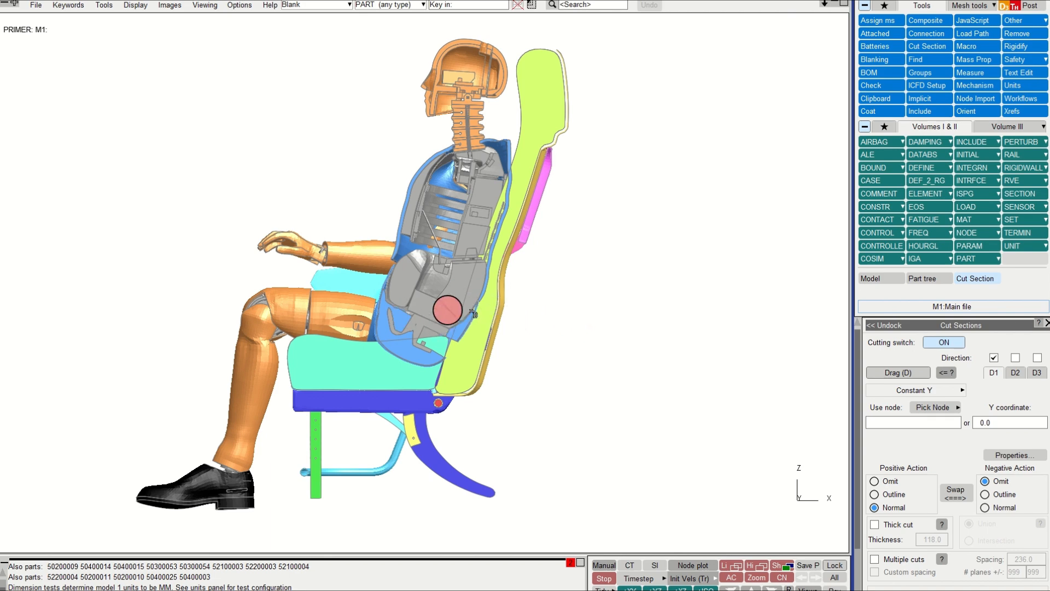
{"action": "left_click", "coordinate": [929, 343]}
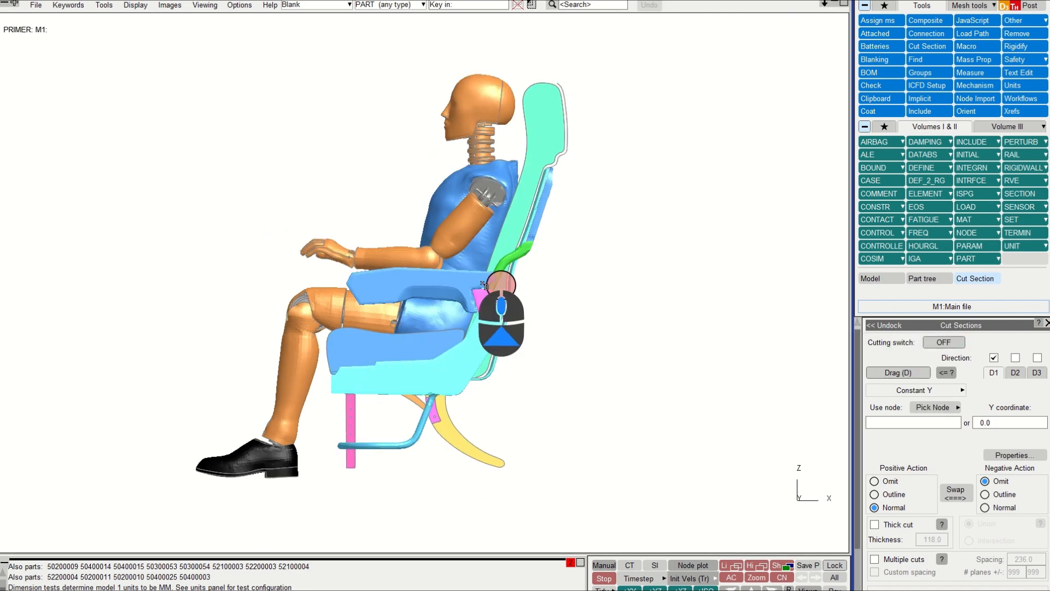
Step: Open the Seatsquash tool and start a squash using the Setup a LS-DYNA analysis method
{"action": "left_click_drag", "start_coordinate": [506, 300], "coordinate": [578, 300]}
{"action": "left_click", "coordinate": [1038, 67]}
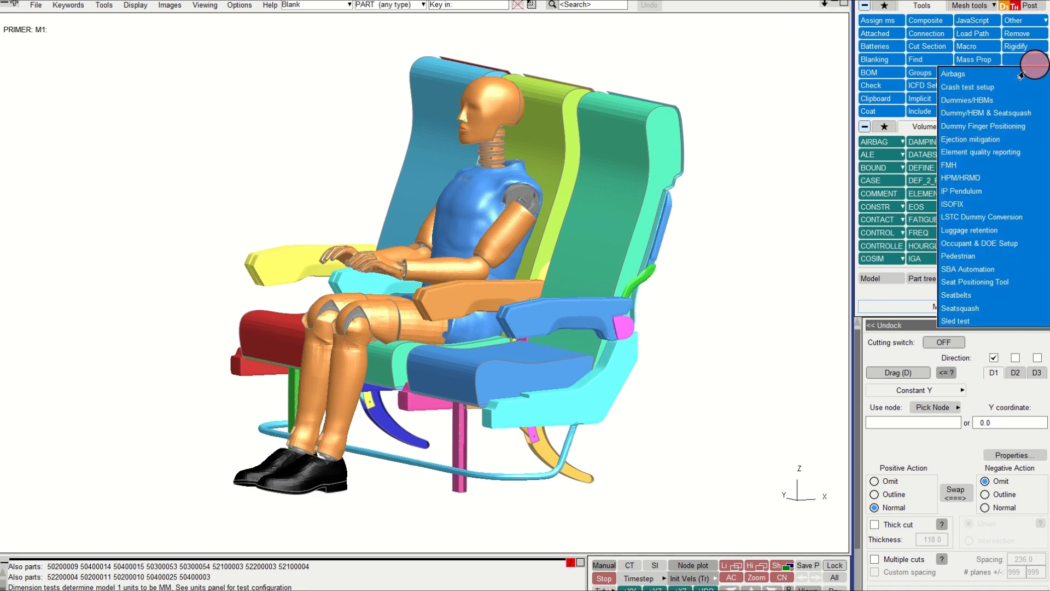
{"action": "left_click", "coordinate": [948, 307]}
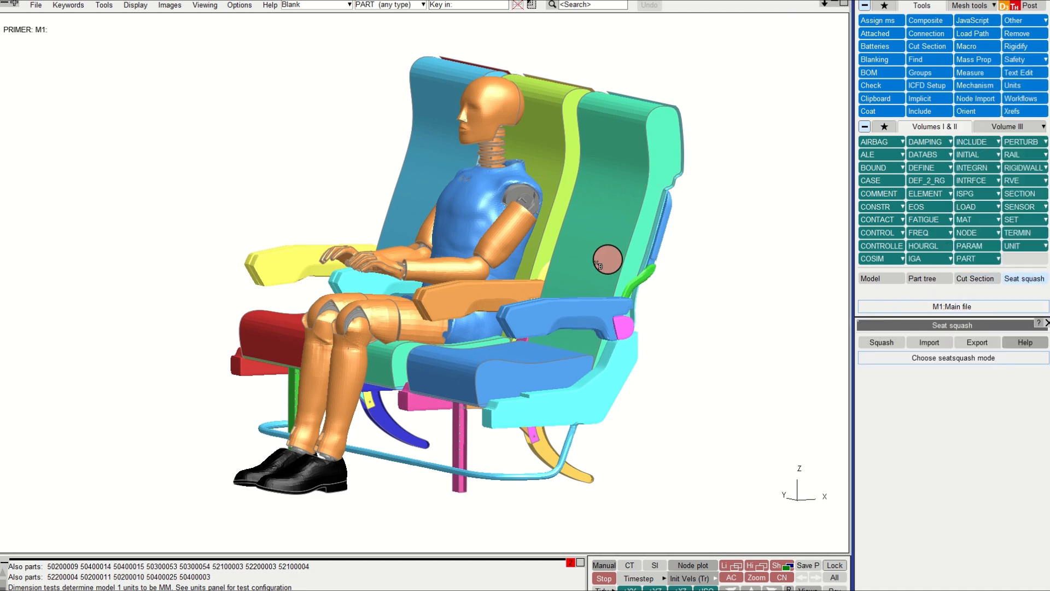
{"action": "left_click_drag", "start_coordinate": [671, 254], "coordinate": [575, 277]}
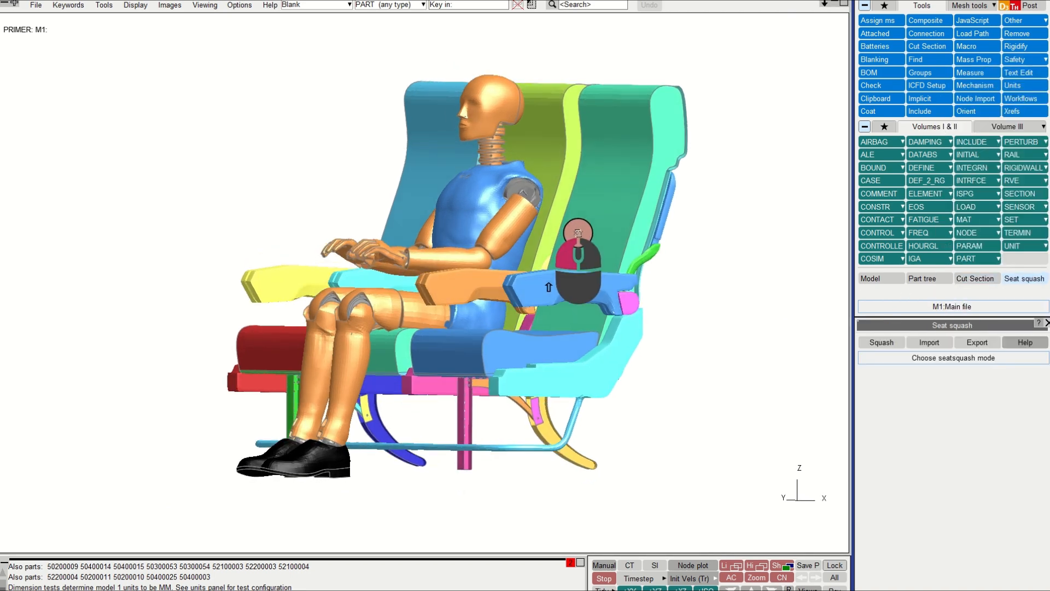
{"action": "left_click", "coordinate": [889, 343]}
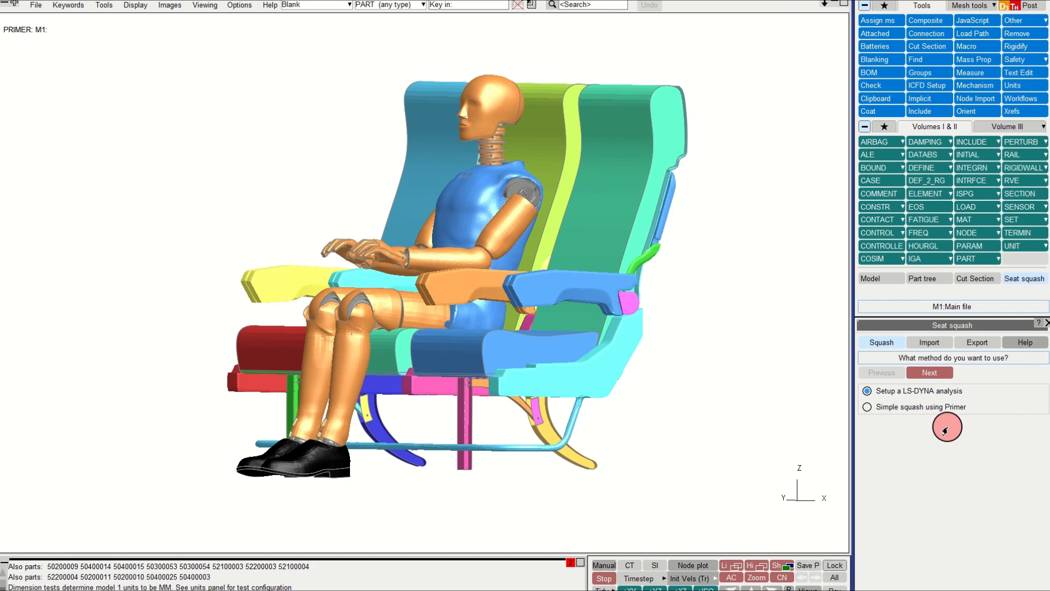
{"action": "left_click", "coordinate": [933, 378]}
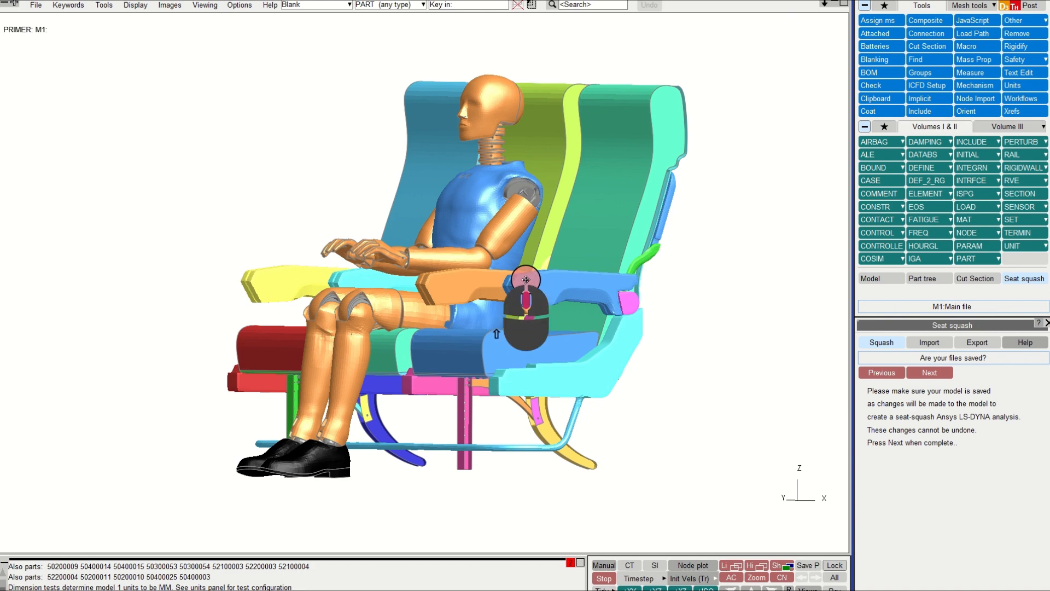
Step: Confirm the model files are saved and continue the squash wizard
{"action": "middle_click_drag", "start_coordinate": [526, 279], "coordinate": [527, 287], "text": "shift"}
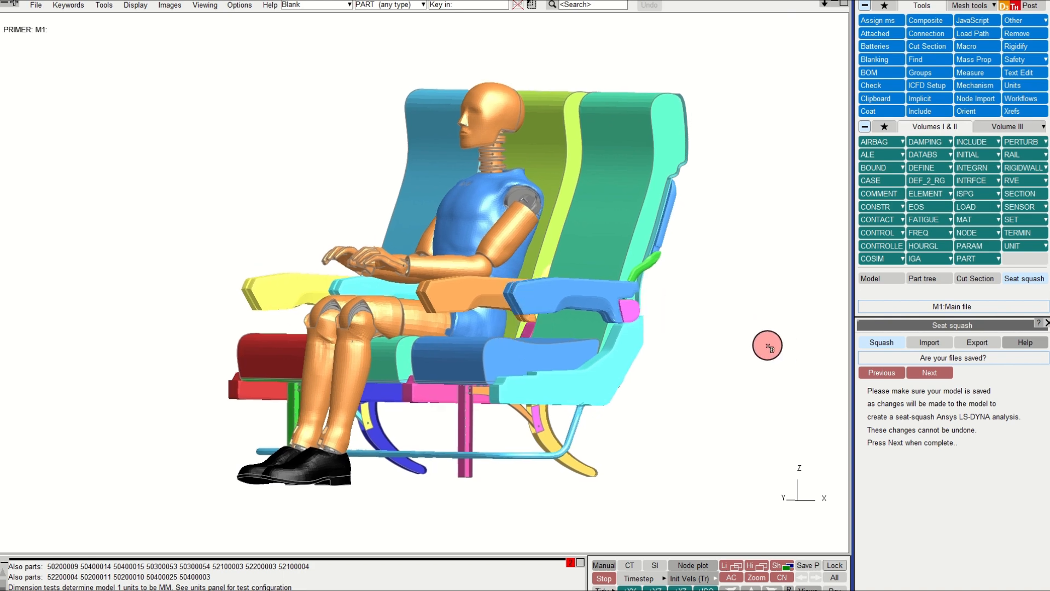
{"action": "left_click_drag", "start_coordinate": [697, 322], "coordinate": [705, 321], "text": "shift"}
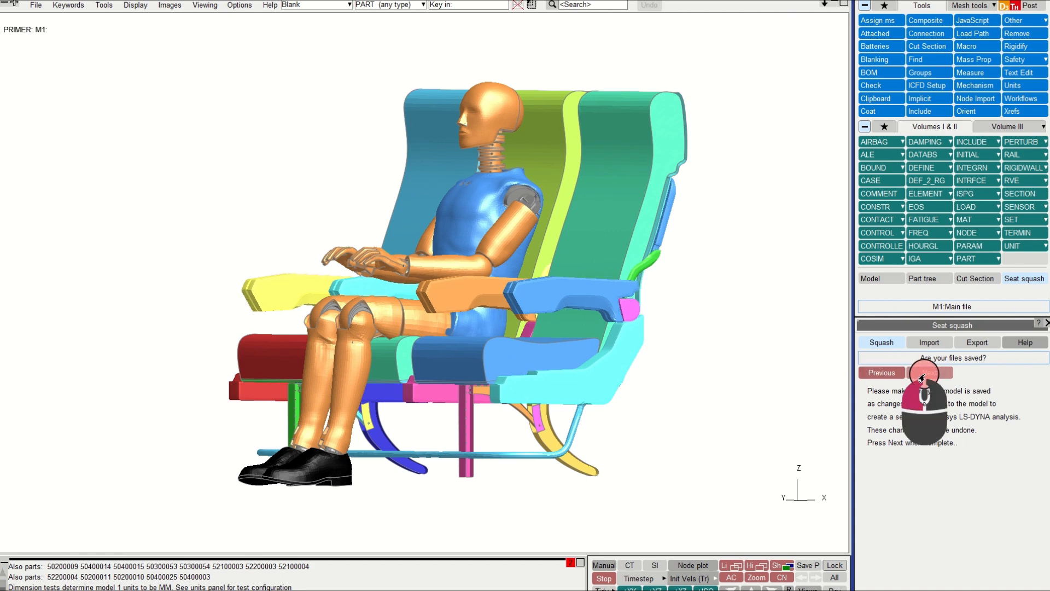
{"action": "left_click", "coordinate": [922, 377]}
Step: Continue past the page asking to position the dummy at the correct H-point
{"action": "left_click_drag", "start_coordinate": [534, 319], "coordinate": [524, 322], "text": "shift"}
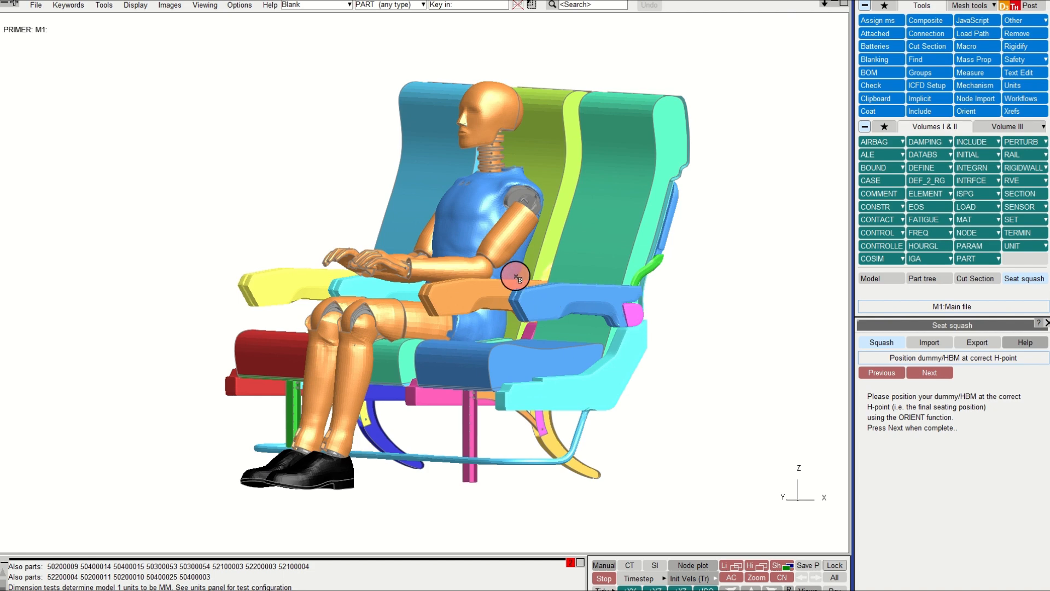
{"action": "left_click_drag", "start_coordinate": [516, 278], "coordinate": [490, 256], "text": "shift"}
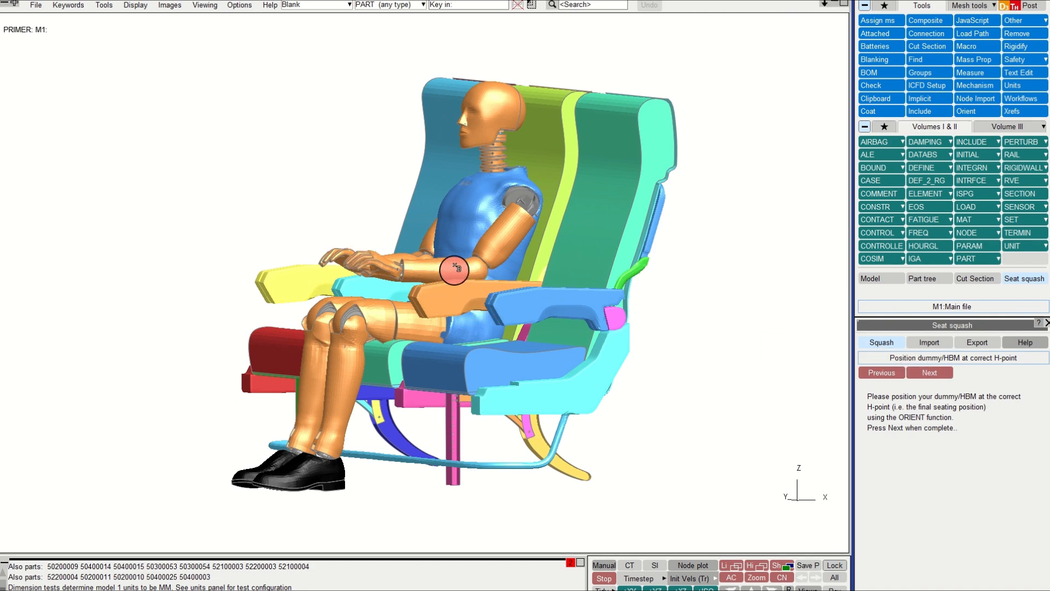
{"action": "left_click", "coordinate": [957, 114]}
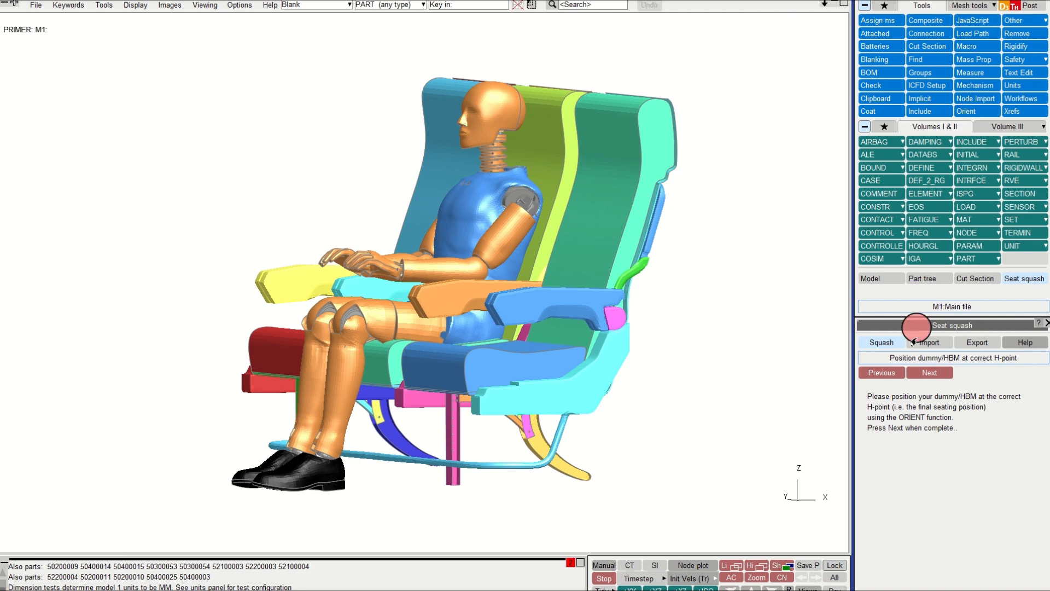
{"action": "left_click", "coordinate": [927, 369]}
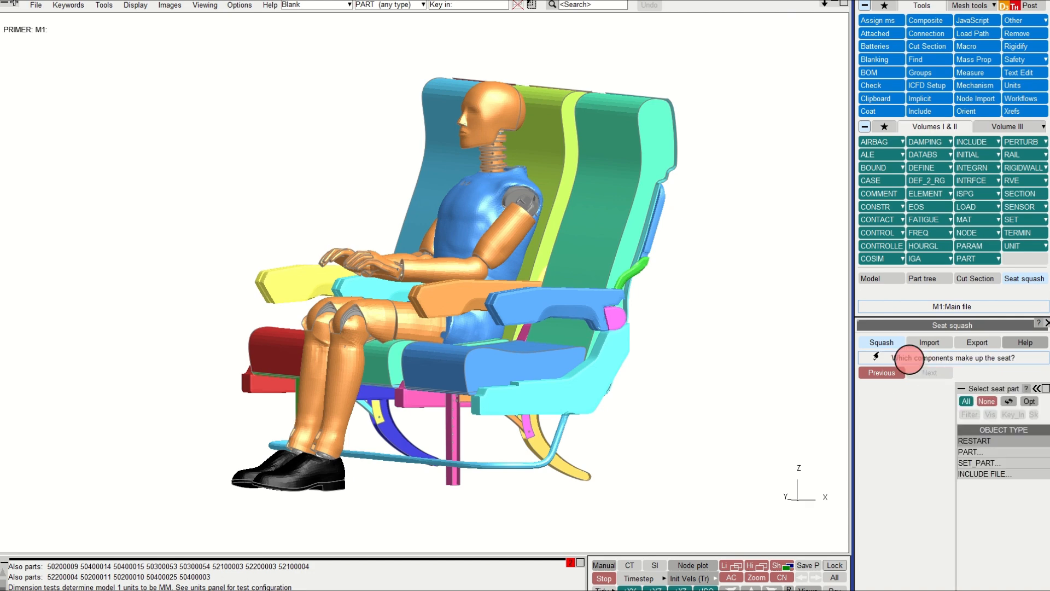
Step: Select the Aircraft_Seat.key include file as the components making up the seat and continue
{"action": "middle_click_drag", "start_coordinate": [541, 268], "coordinate": [467, 241]}
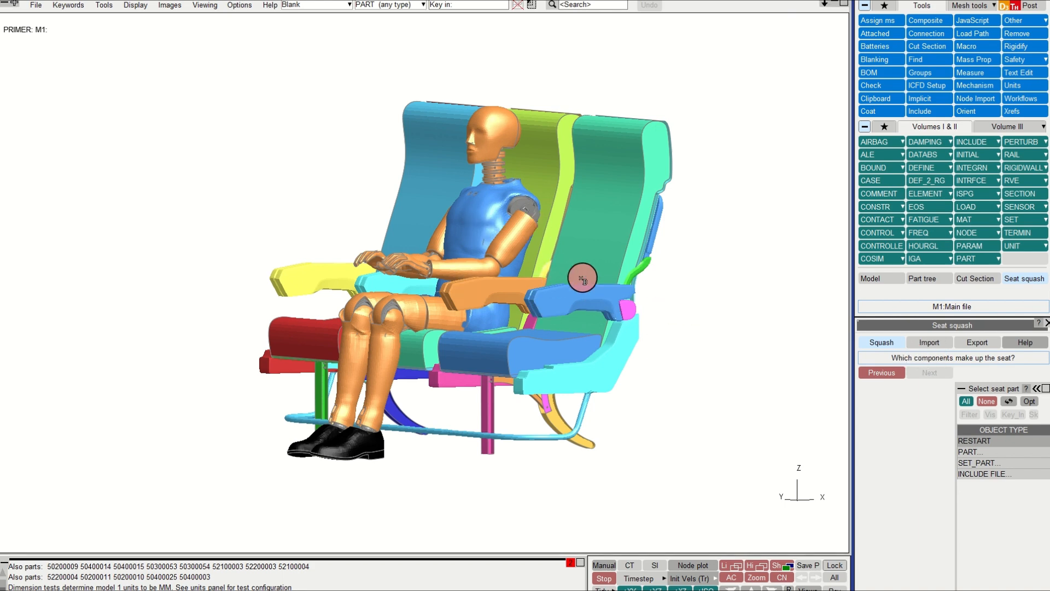
{"action": "left_click", "coordinate": [988, 476]}
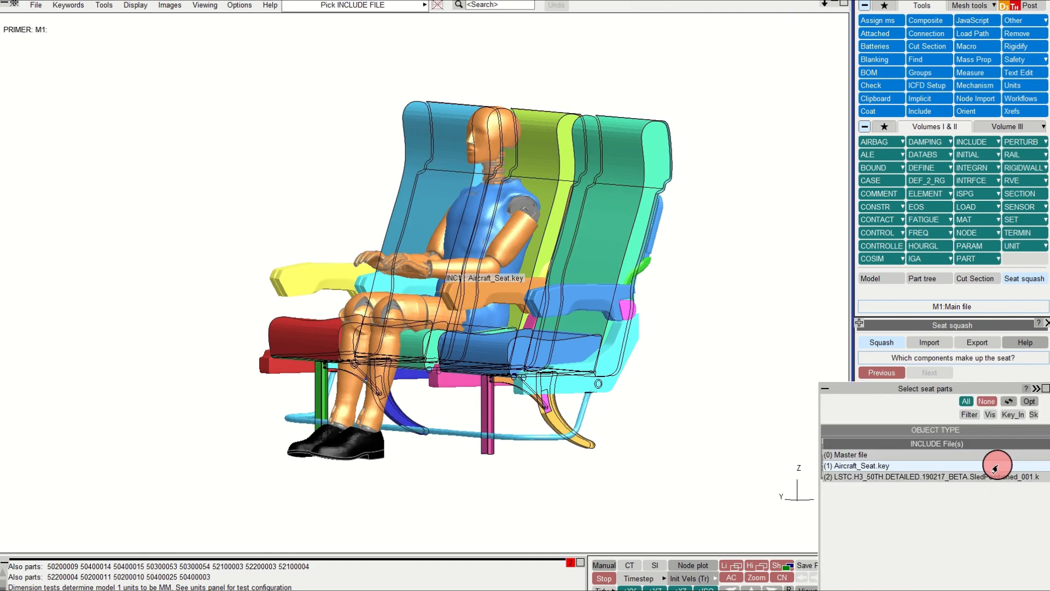
{"action": "left_click", "coordinate": [967, 465]}
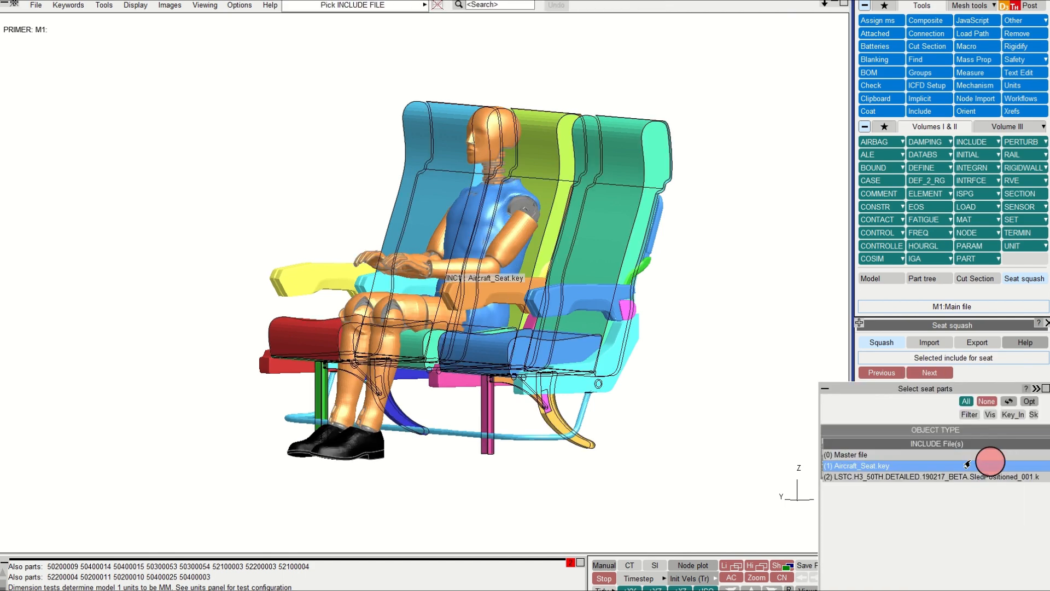
{"action": "left_click", "coordinate": [929, 373]}
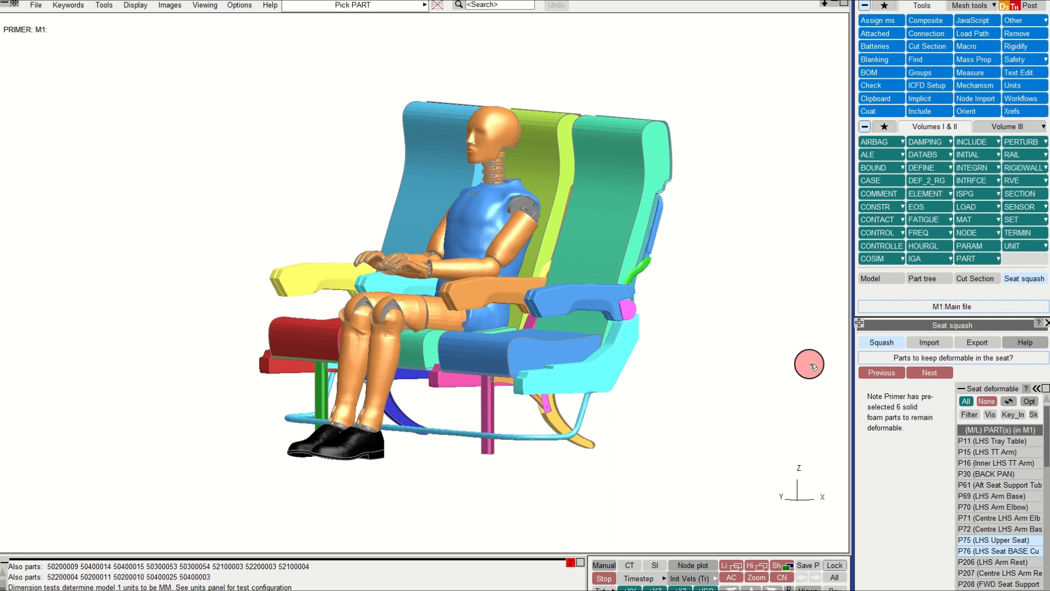
Step: Review the pre-selected deformable seat foam parts in the list and accept them
{"action": "left_click_drag", "start_coordinate": [648, 343], "coordinate": [652, 334], "text": "shift"}
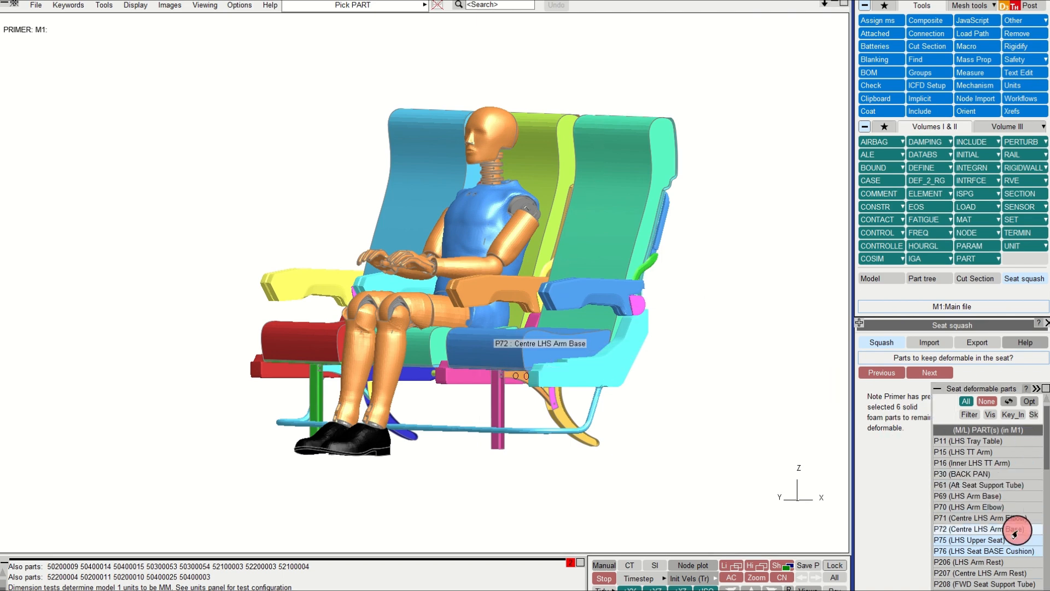
{"action": "scroll", "coordinate": [1004, 524], "scroll_direction": "down", "scroll_amount": 2}
{"action": "scroll", "coordinate": [1004, 524], "scroll_direction": "down", "scroll_amount": 1}
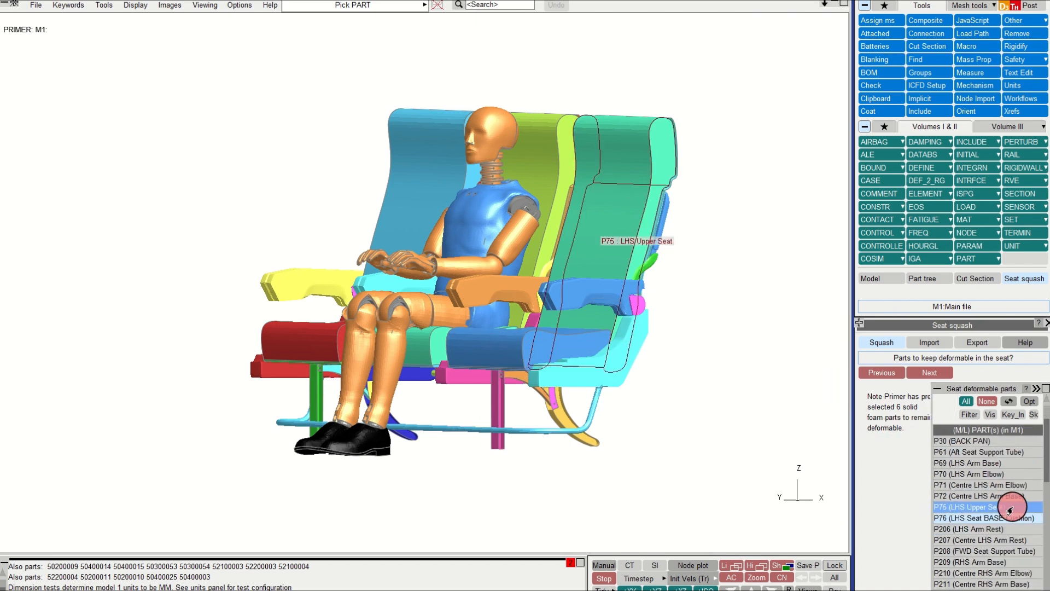
{"action": "scroll", "coordinate": [1029, 513], "scroll_direction": "down", "scroll_amount": 15}
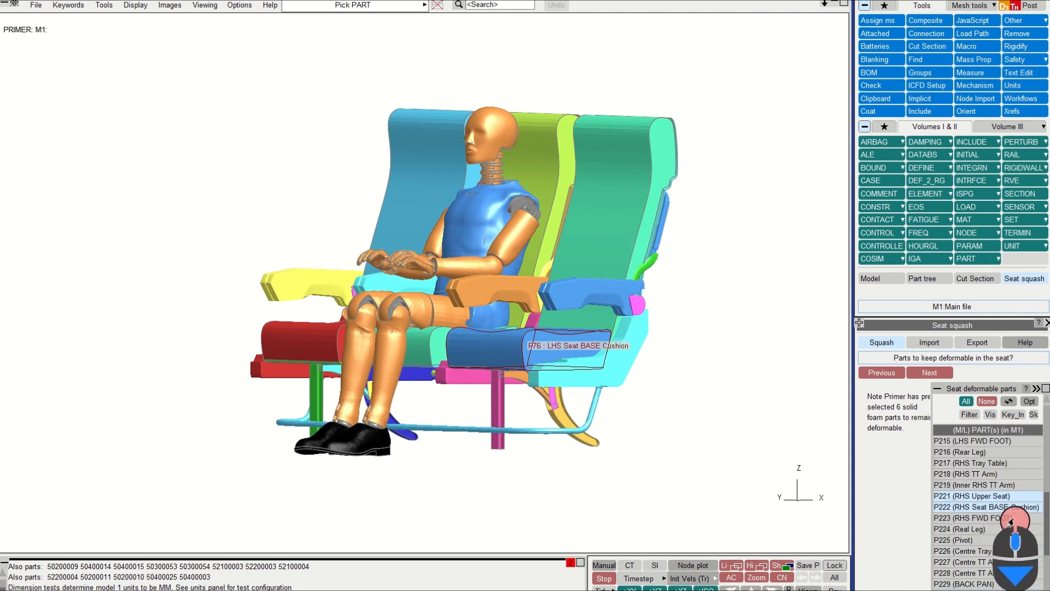
{"action": "scroll", "coordinate": [1012, 506], "scroll_direction": "down", "scroll_amount": 4}
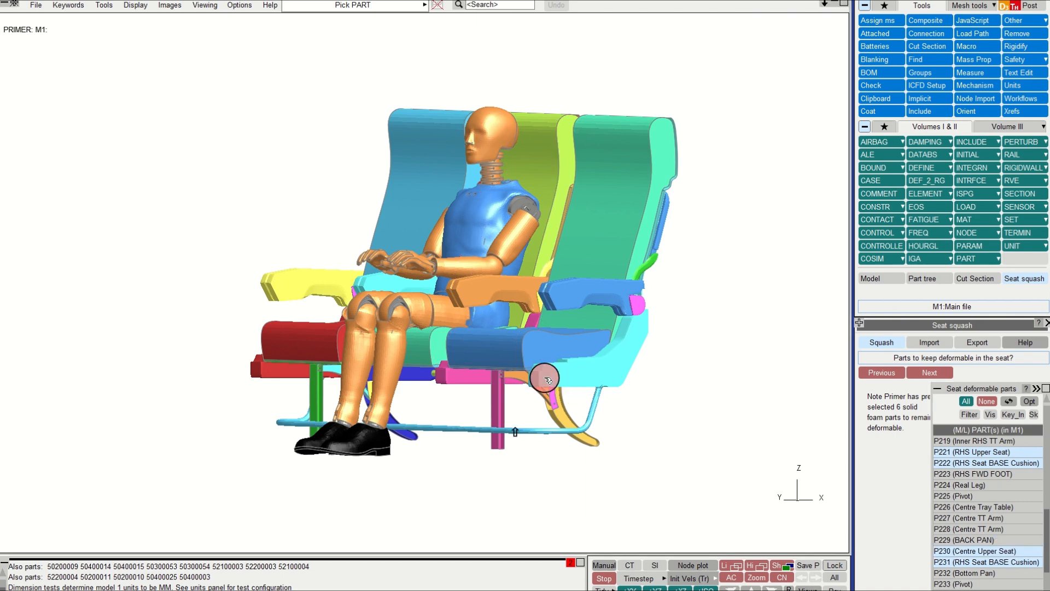
{"action": "left_click_drag", "start_coordinate": [545, 377], "coordinate": [580, 379], "text": "shift"}
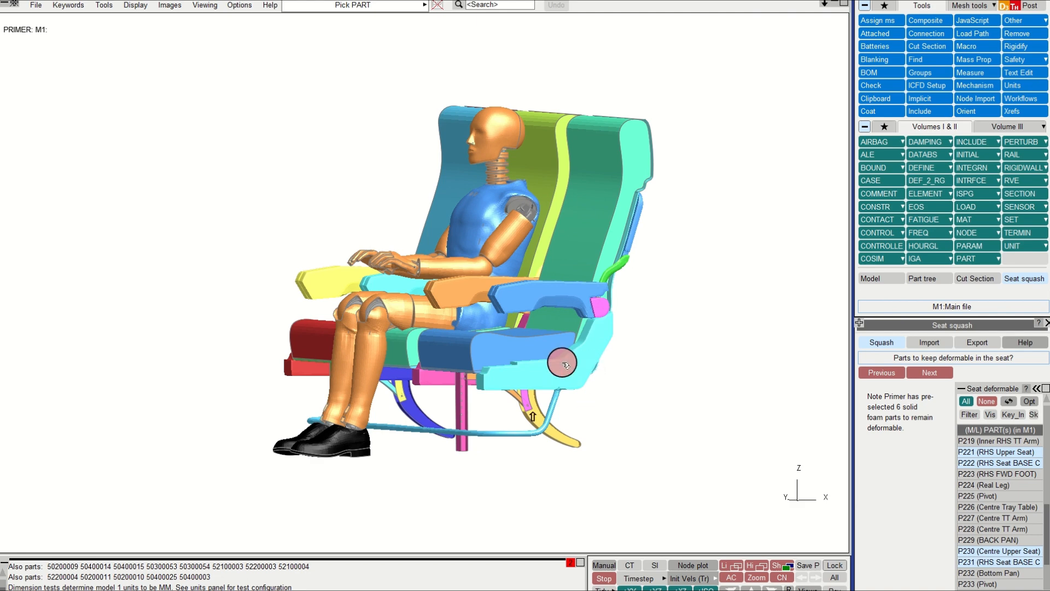
{"action": "scroll", "coordinate": [575, 357], "scroll_direction": "down", "scroll_amount": 3}
{"action": "scroll", "coordinate": [575, 357], "scroll_direction": "down", "scroll_amount": 2}
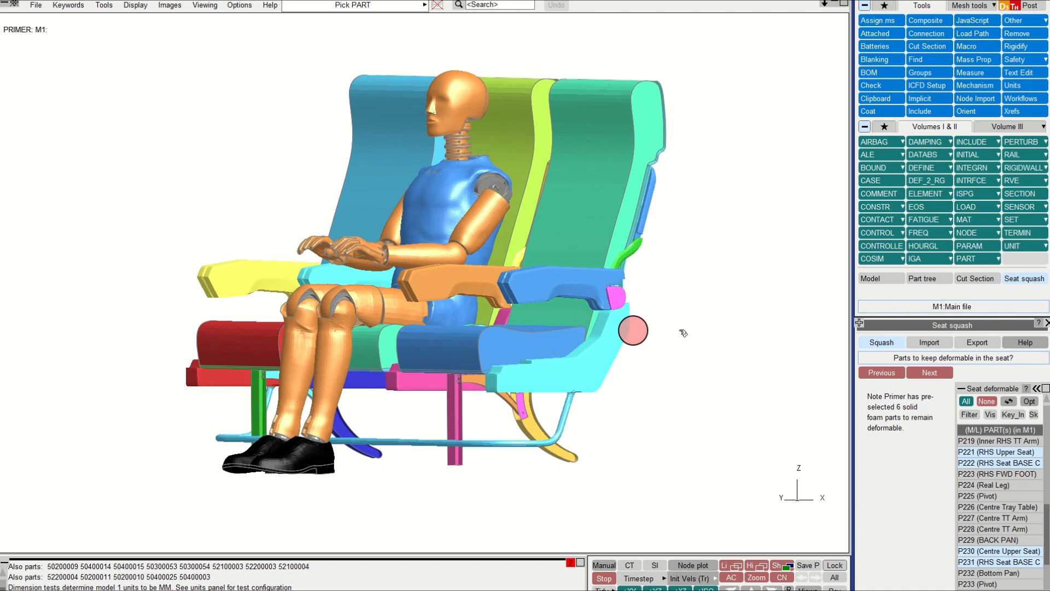
{"action": "left_click", "coordinate": [936, 377]}
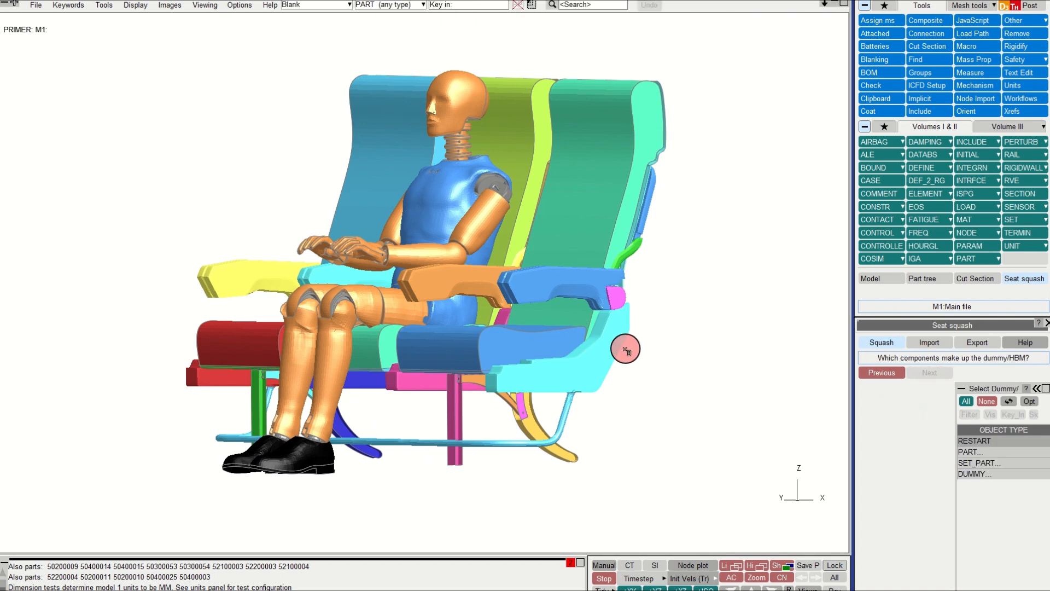
Step: Select dummy DUMM50000000 as the dummy/HBM component and continue
{"action": "scroll", "coordinate": [672, 344], "scroll_direction": "up", "scroll_amount": 2}
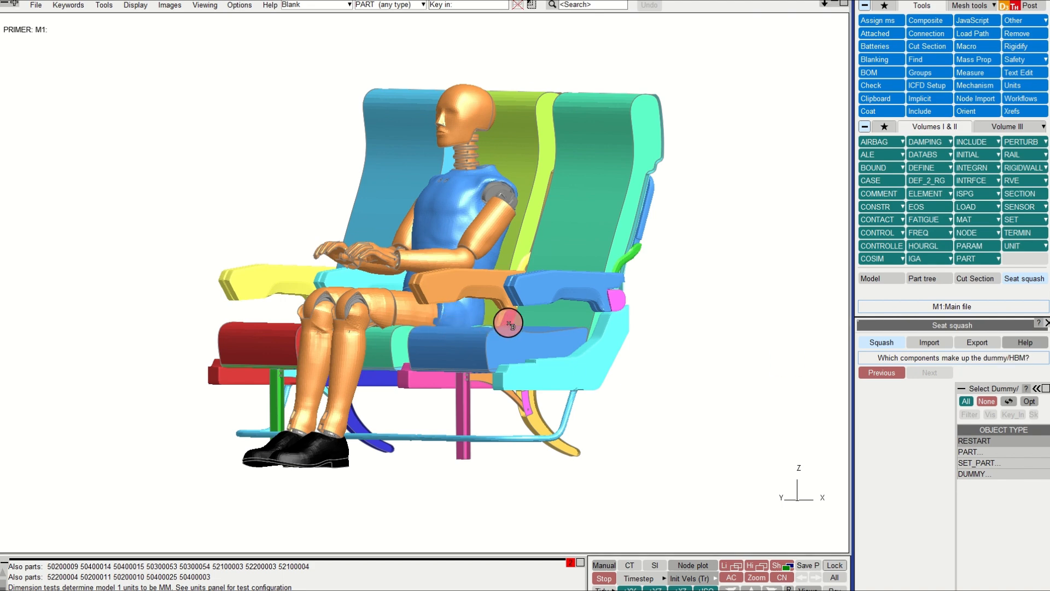
{"action": "left_click", "coordinate": [978, 474]}
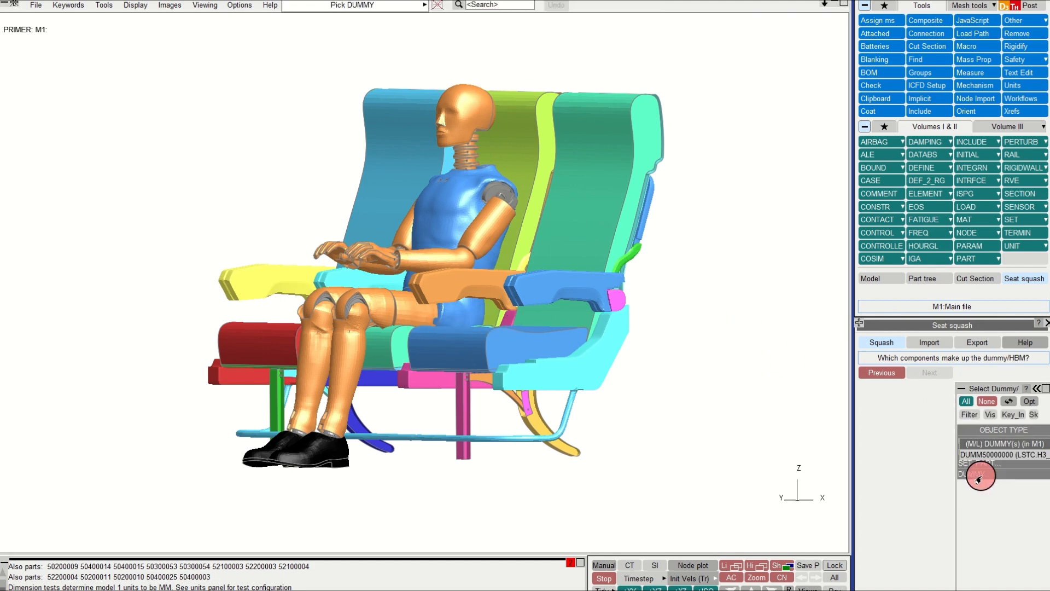
{"action": "left_click", "coordinate": [991, 457]}
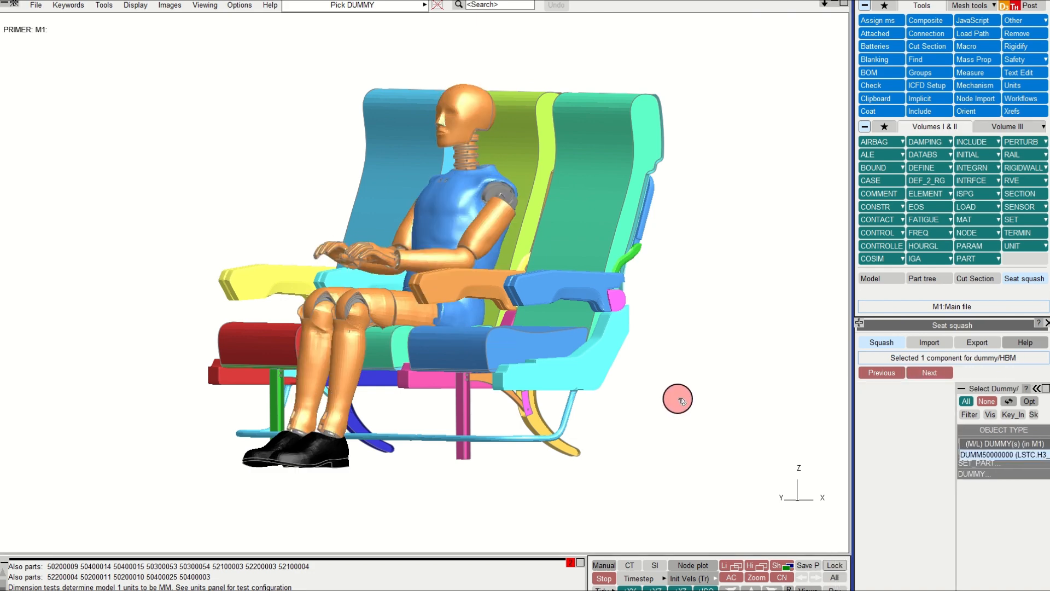
{"action": "left_click", "coordinate": [949, 373]}
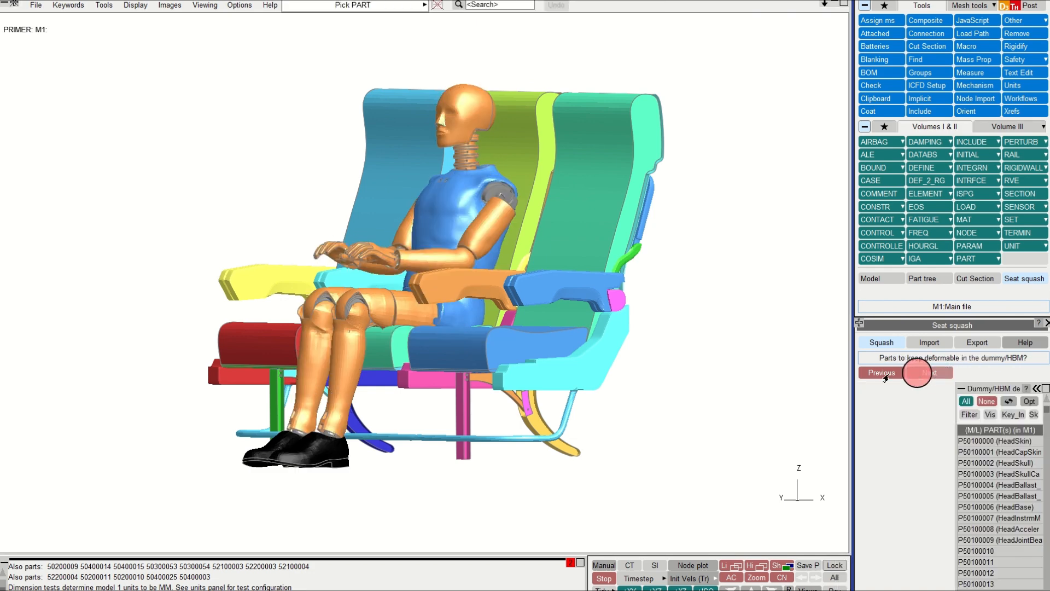
Step: Accept the default deformable dummy parts and continue to the contact page
{"action": "scroll", "coordinate": [589, 347], "scroll_direction": "up", "scroll_amount": 1}
{"action": "scroll", "coordinate": [589, 347], "scroll_direction": "down", "scroll_amount": 2}
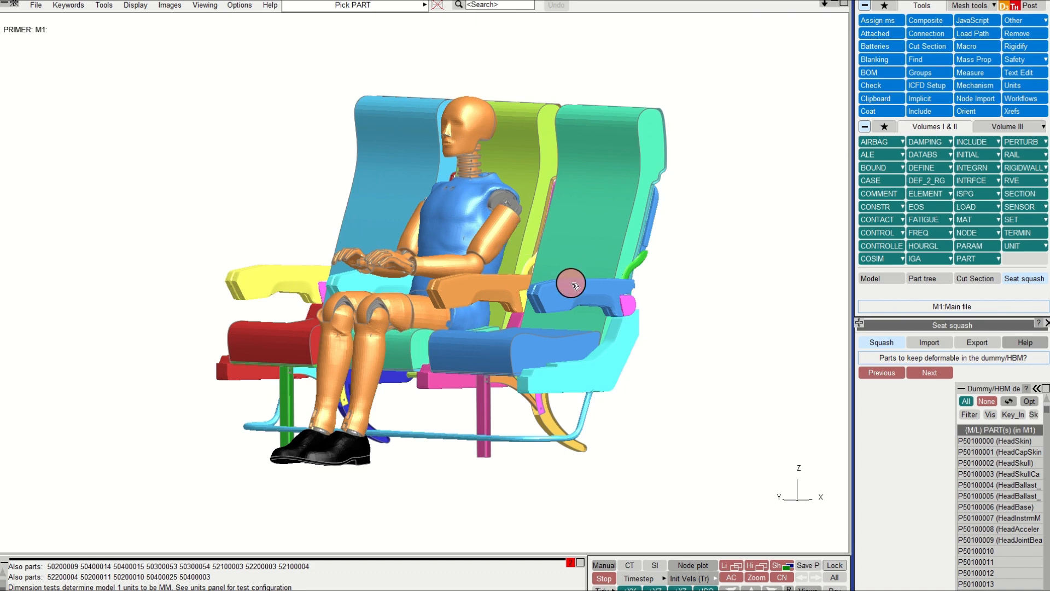
{"action": "mouse_move", "coordinate": [987, 501]}
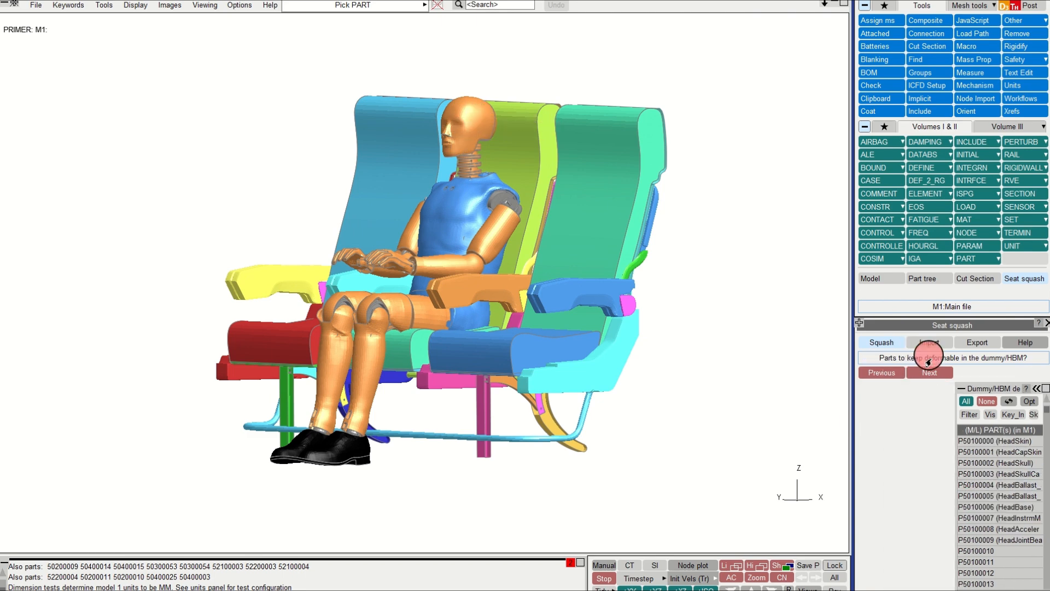
{"action": "left_click", "coordinate": [926, 374]}
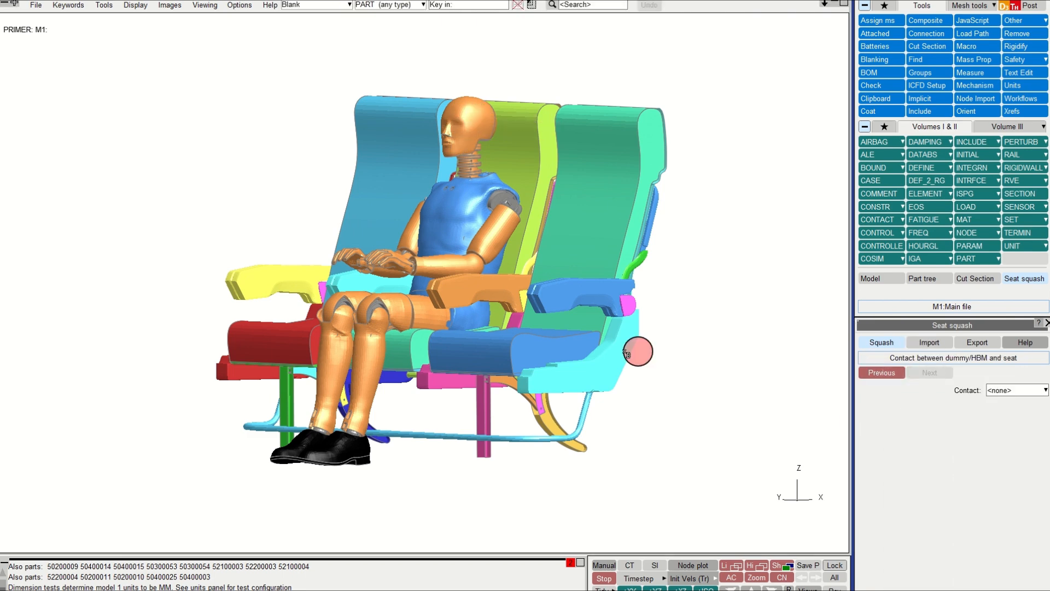
Step: Select contact CONT5 Dummy to Seat as the contact between the dummy and the seat
{"action": "middle_click_drag", "start_coordinate": [548, 327], "coordinate": [542, 329], "text": "shift"}
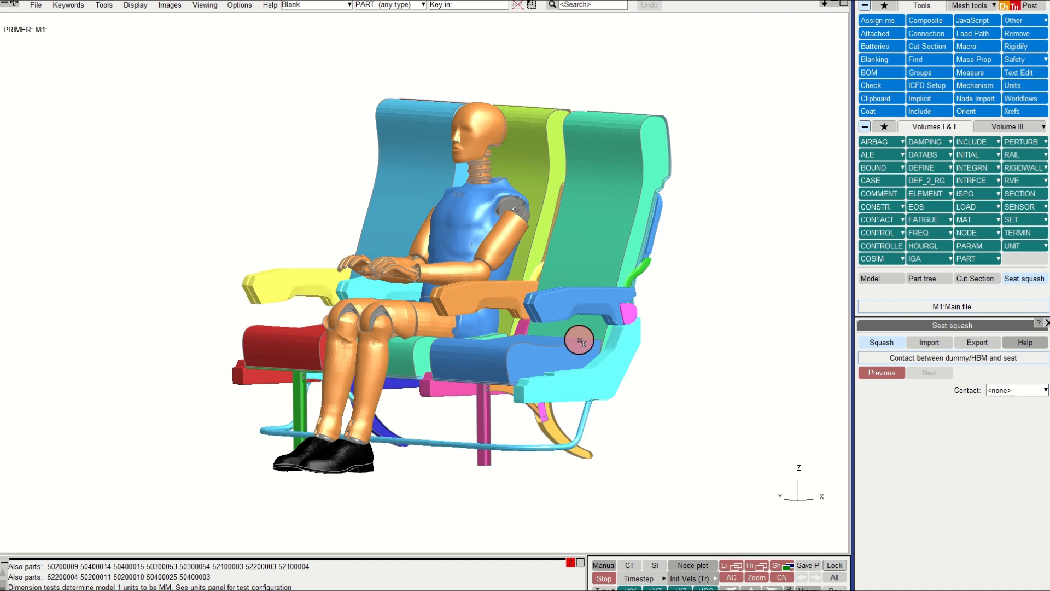
{"action": "left_click", "coordinate": [1009, 393]}
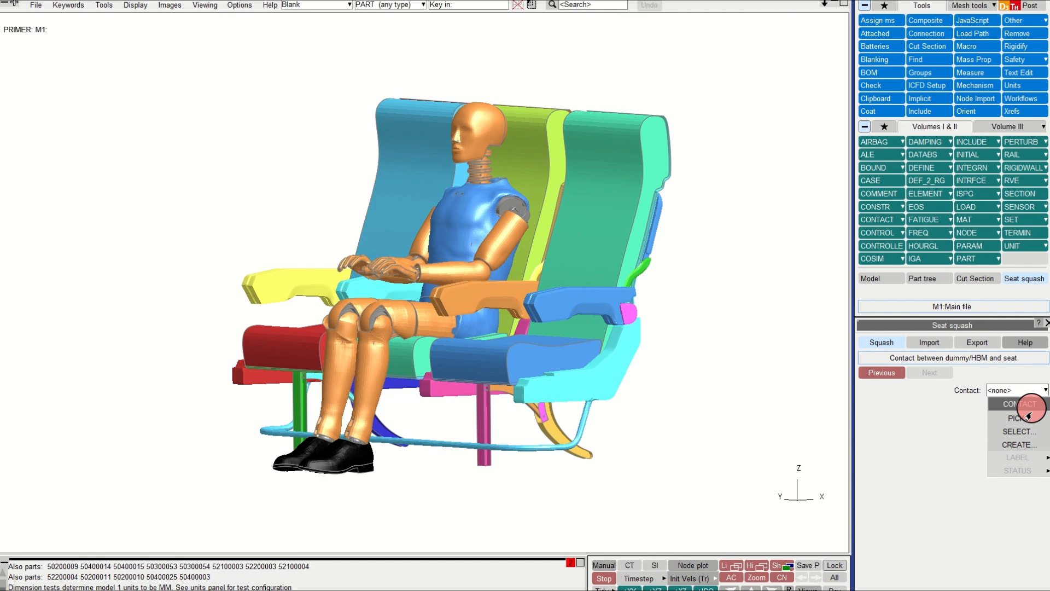
{"action": "left_click", "coordinate": [1015, 432]}
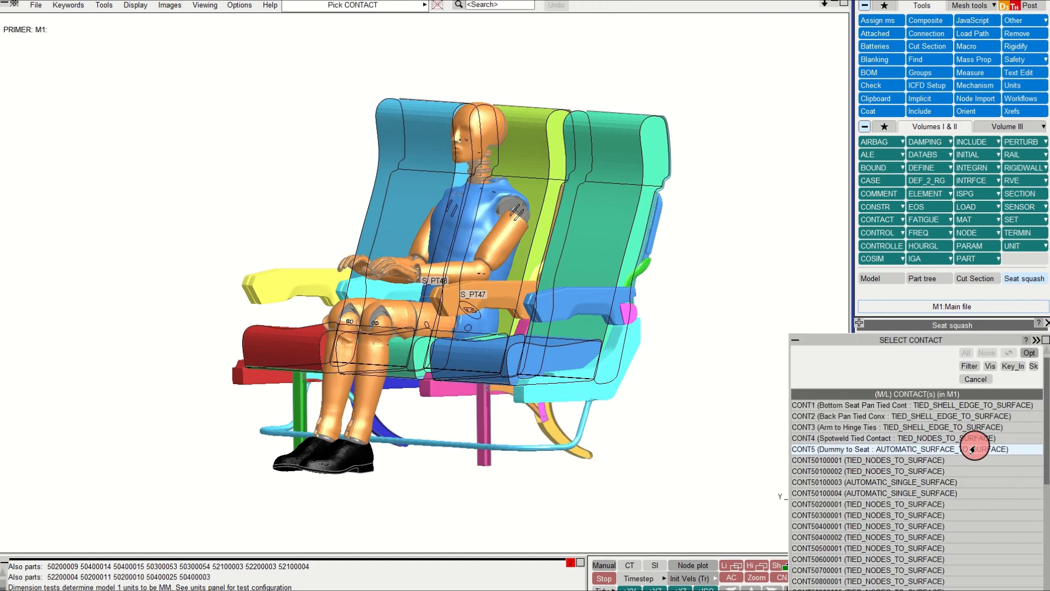
{"action": "left_click", "coordinate": [972, 450]}
Step: Open the selected contact's definition, show only its parts, and inspect them before closing it
{"action": "left_click", "coordinate": [1009, 392]}
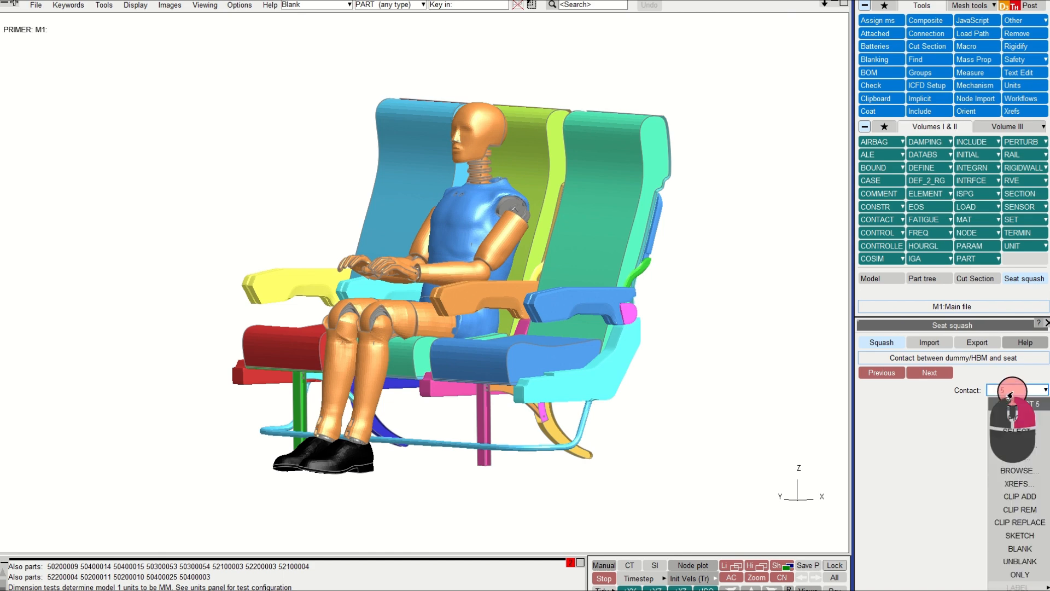
{"action": "left_click", "coordinate": [1018, 455]}
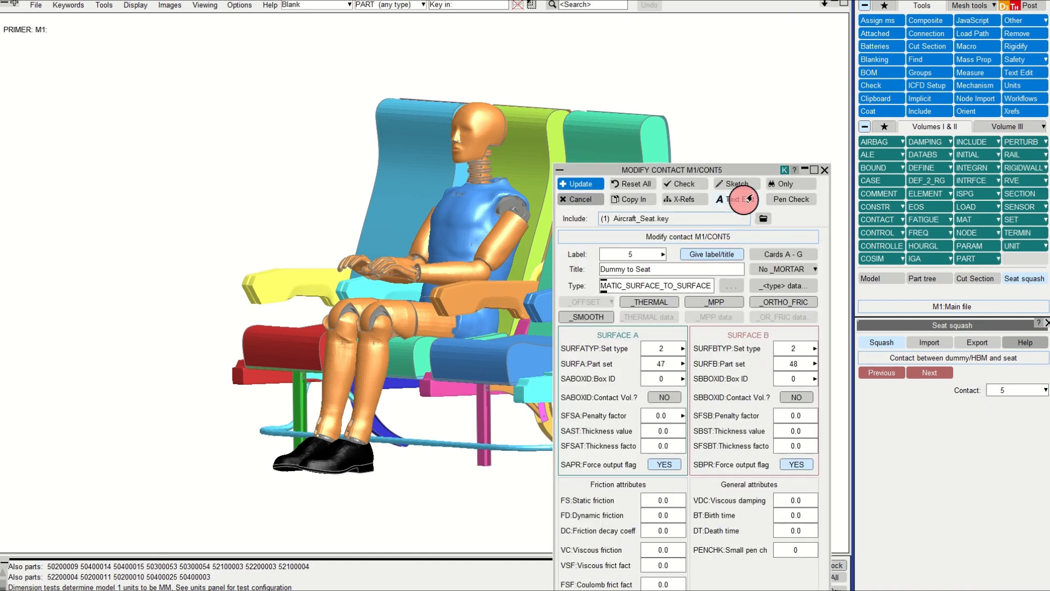
{"action": "left_click", "coordinate": [775, 185]}
{"action": "left_click_drag", "start_coordinate": [321, 321], "coordinate": [416, 292], "text": "shift"}
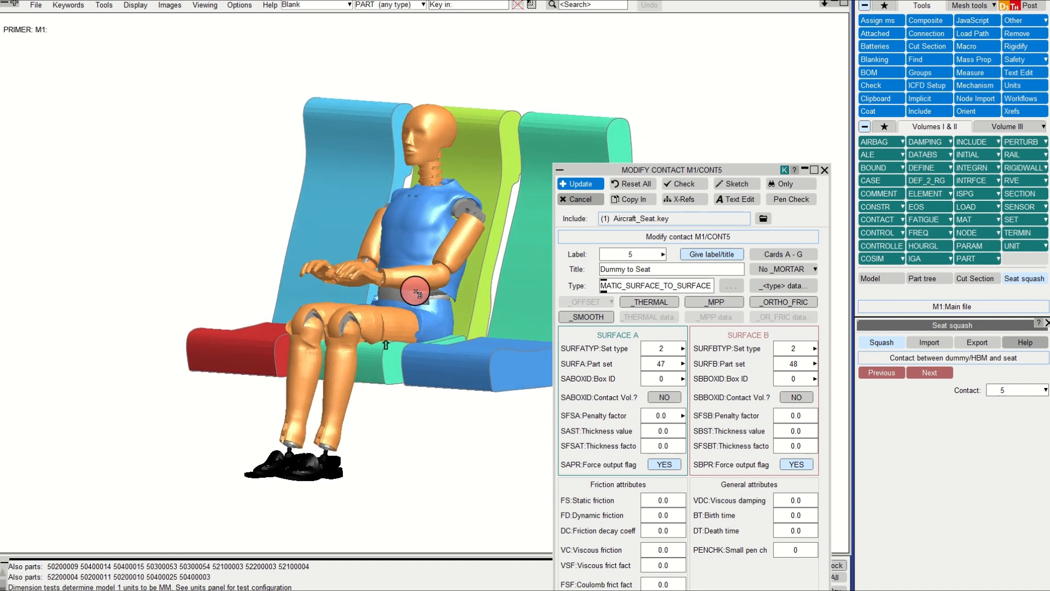
{"action": "left_click", "coordinate": [827, 173]}
{"action": "left_click_drag", "start_coordinate": [436, 305], "coordinate": [449, 309], "text": "shift"}
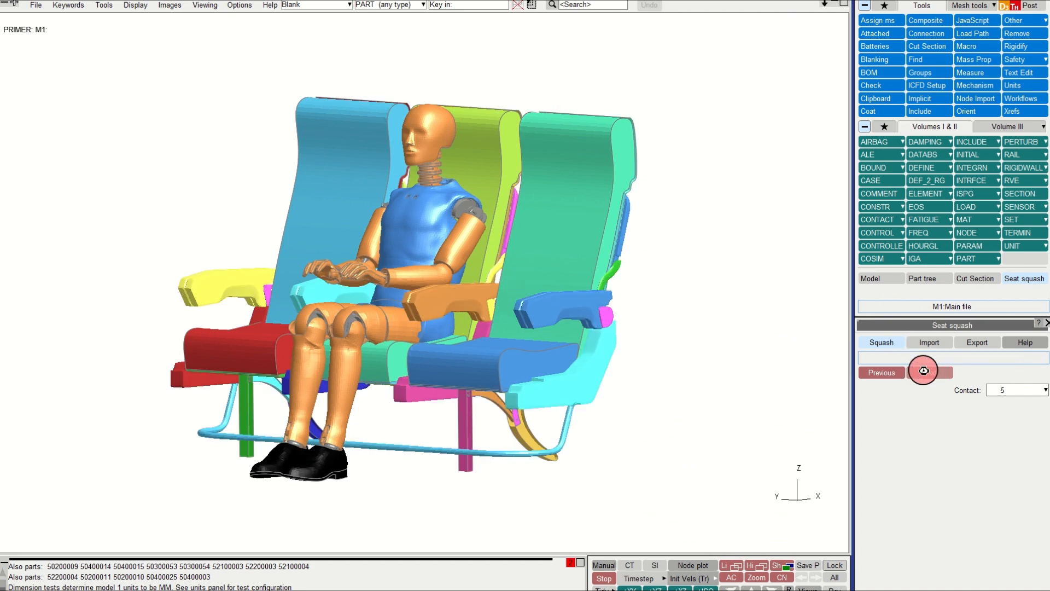
Step: Continue to the redundant contacts page, deselect all contacts for deletion, and continue
{"action": "left_click", "coordinate": [924, 370]}
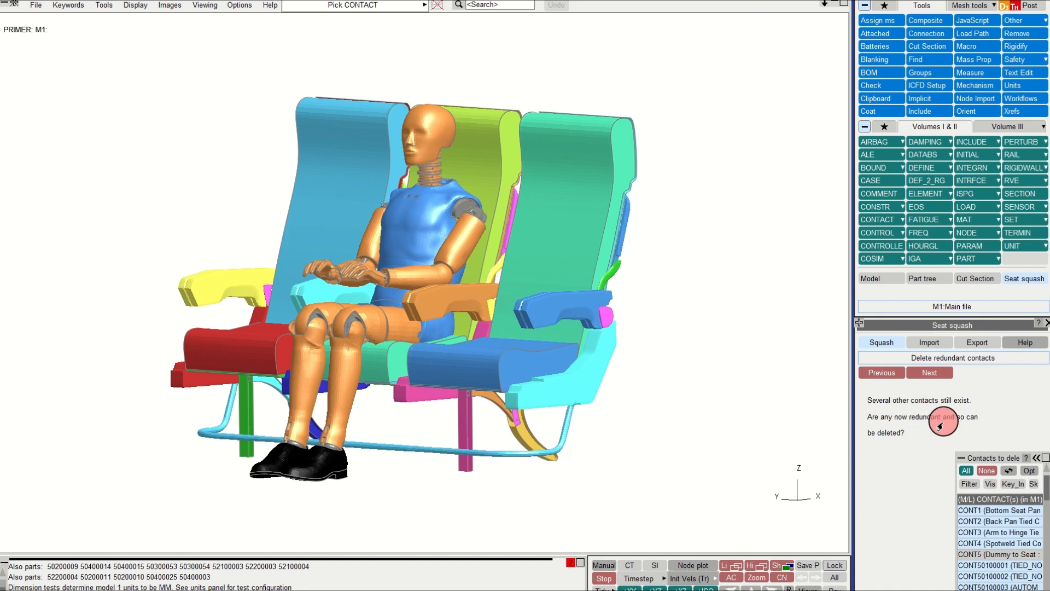
{"action": "left_click_drag", "start_coordinate": [474, 361], "coordinate": [447, 358], "text": "shift"}
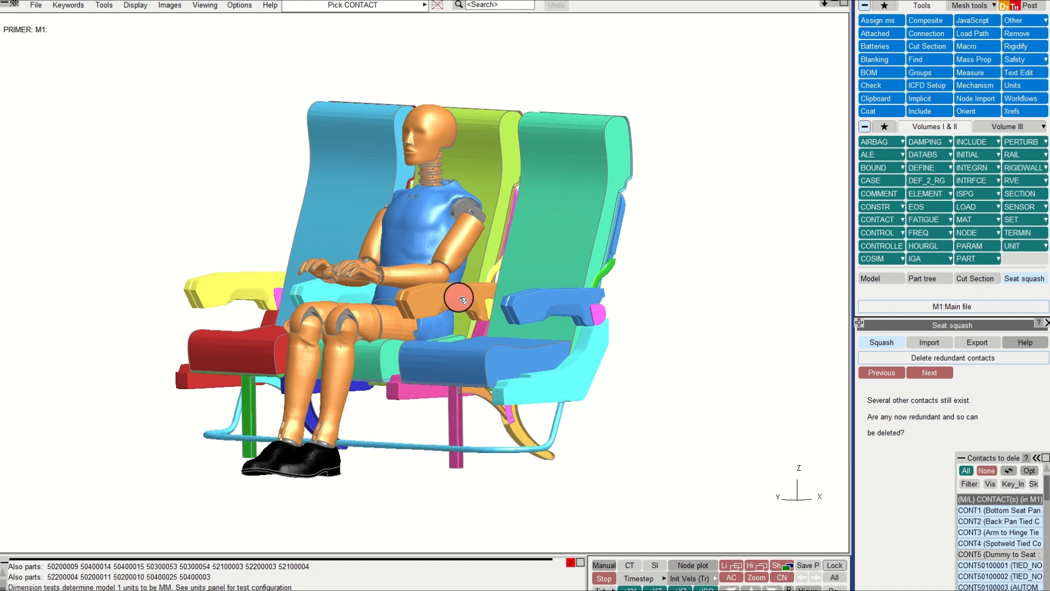
{"action": "mouse_move", "coordinate": [1008, 525]}
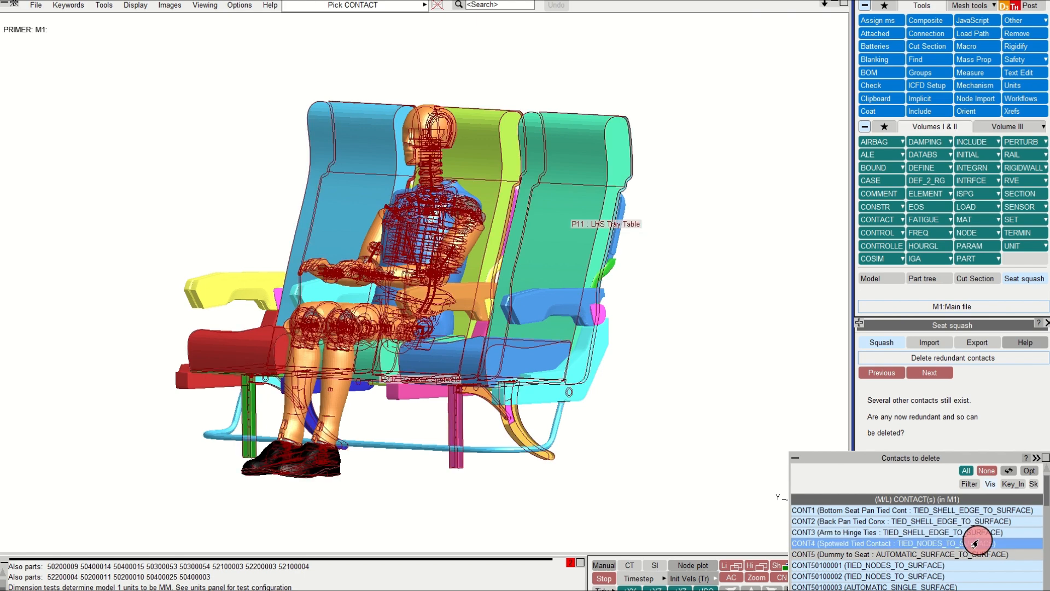
{"action": "left_click", "coordinate": [987, 471]}
{"action": "left_click", "coordinate": [928, 373]}
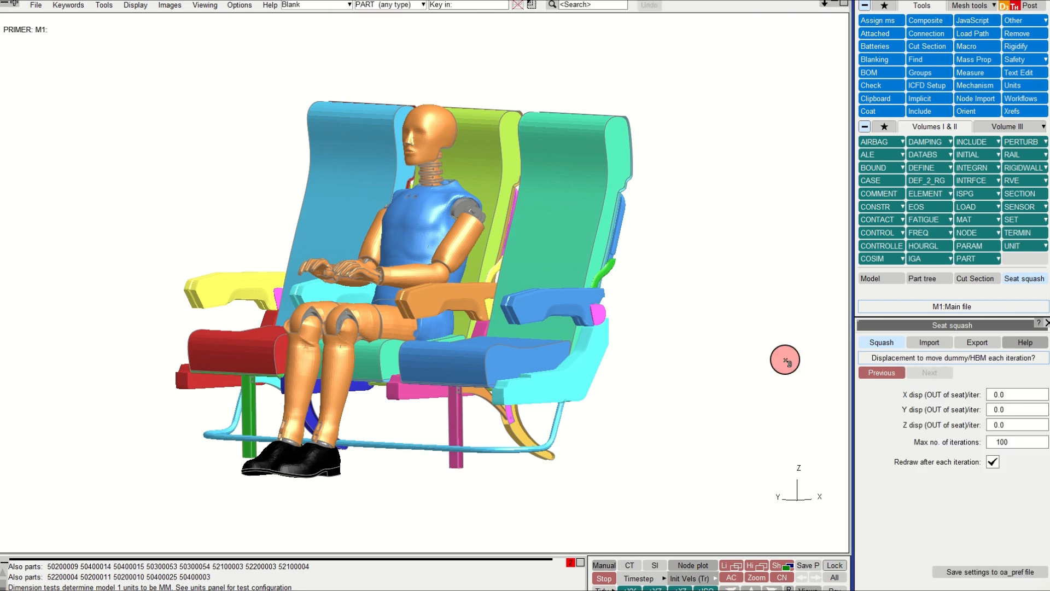
Step: Set the dummy displacement per iteration to -1.0 in X and 1.0 in Z
{"action": "left_click_drag", "start_coordinate": [567, 336], "coordinate": [440, 281], "text": "shift"}
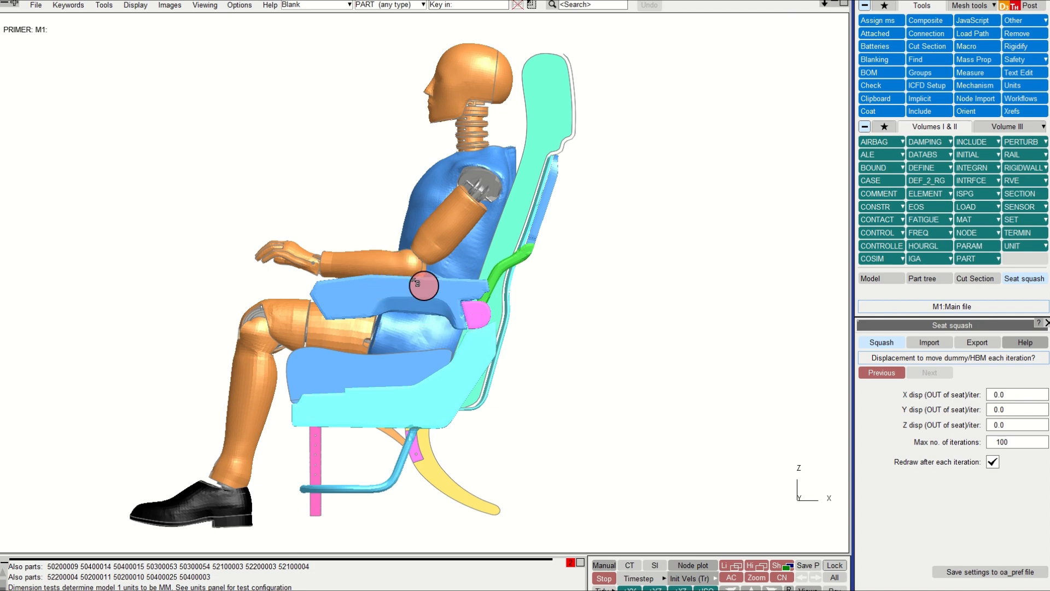
{"action": "left_click", "coordinate": [965, 397]}
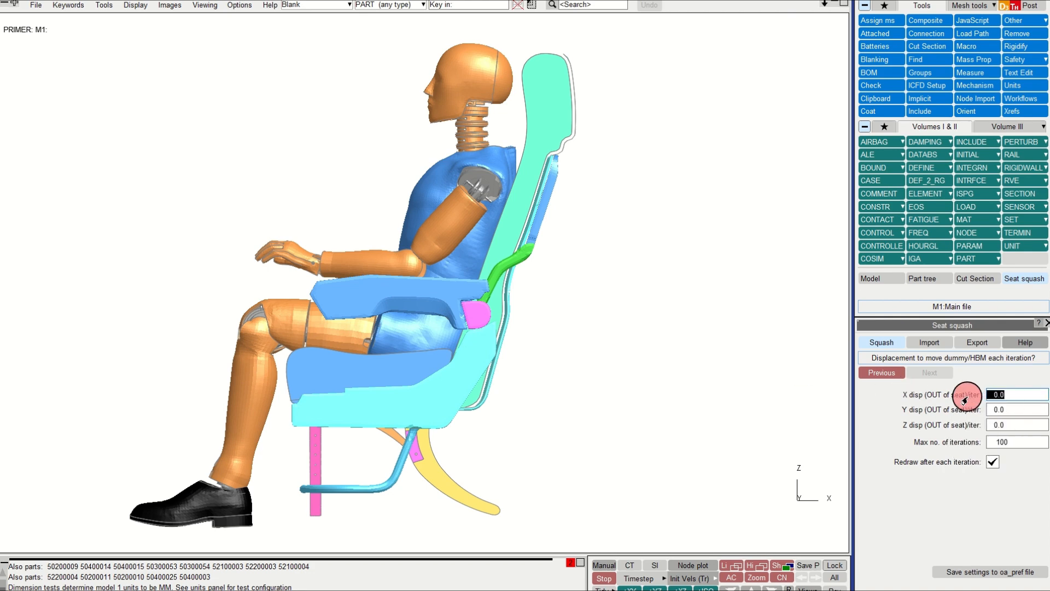
{"action": "left_click", "coordinate": [1011, 506]}
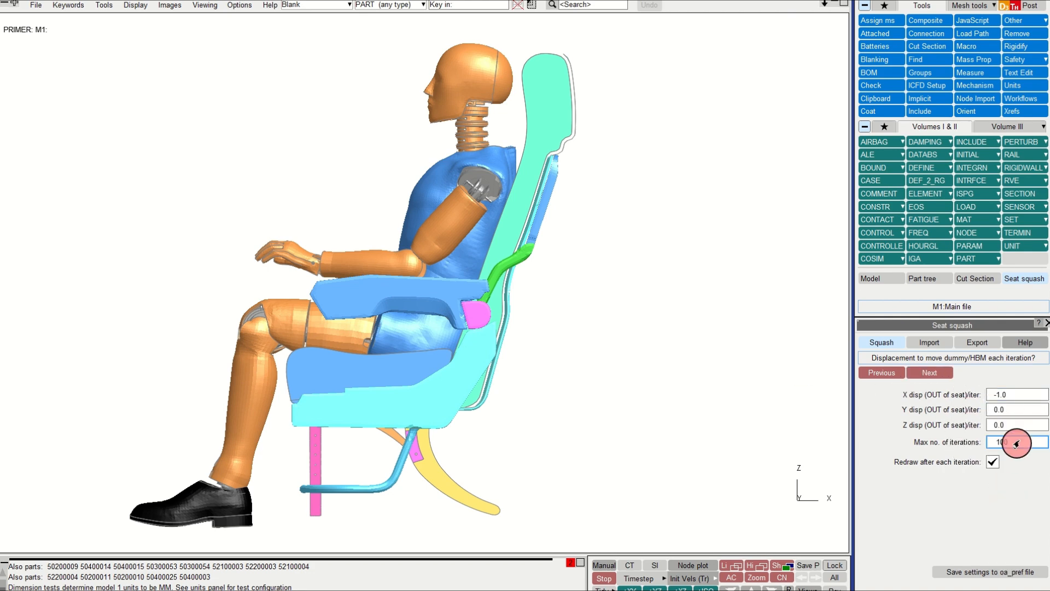
{"action": "left_click", "coordinate": [1010, 430]}
{"action": "left_click_drag", "start_coordinate": [1002, 431], "coordinate": [978, 427]}
{"action": "type", "text": "1"}
{"action": "left_click", "coordinate": [945, 508]}
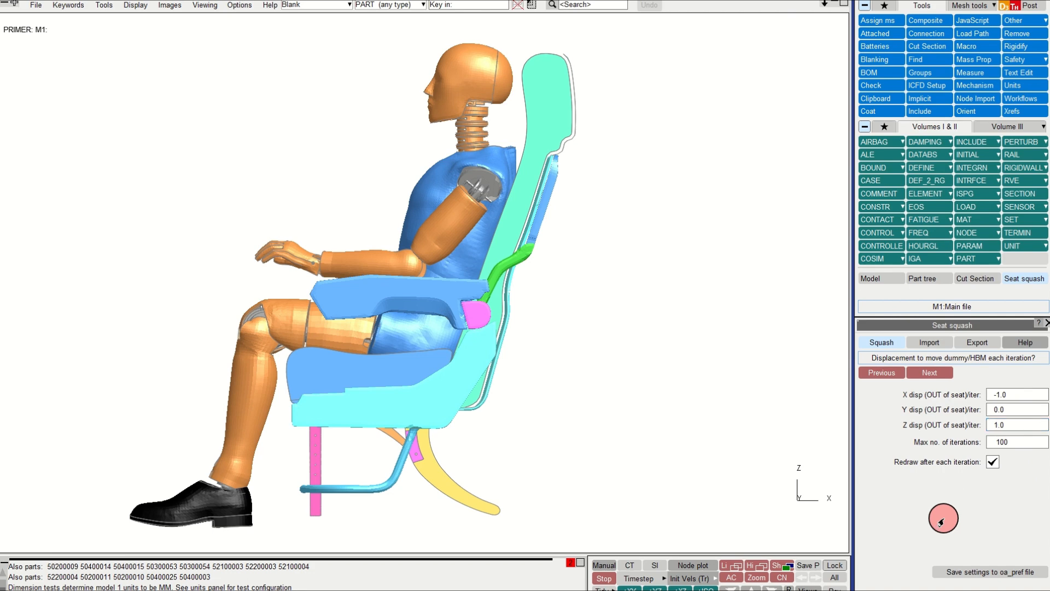
Step: Continue through the analysis parameters with STAGED_CONSTRUCTION for dynain left off, and apply to create the squash analysis
{"action": "left_click", "coordinate": [926, 377]}
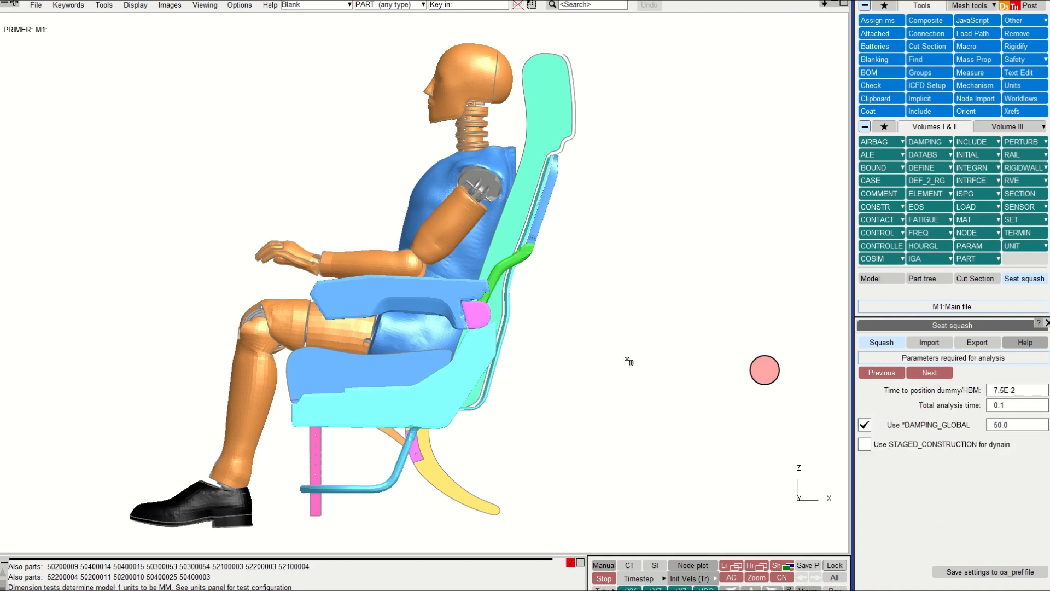
{"action": "middle_click_drag", "start_coordinate": [498, 368], "coordinate": [513, 365], "text": "shift"}
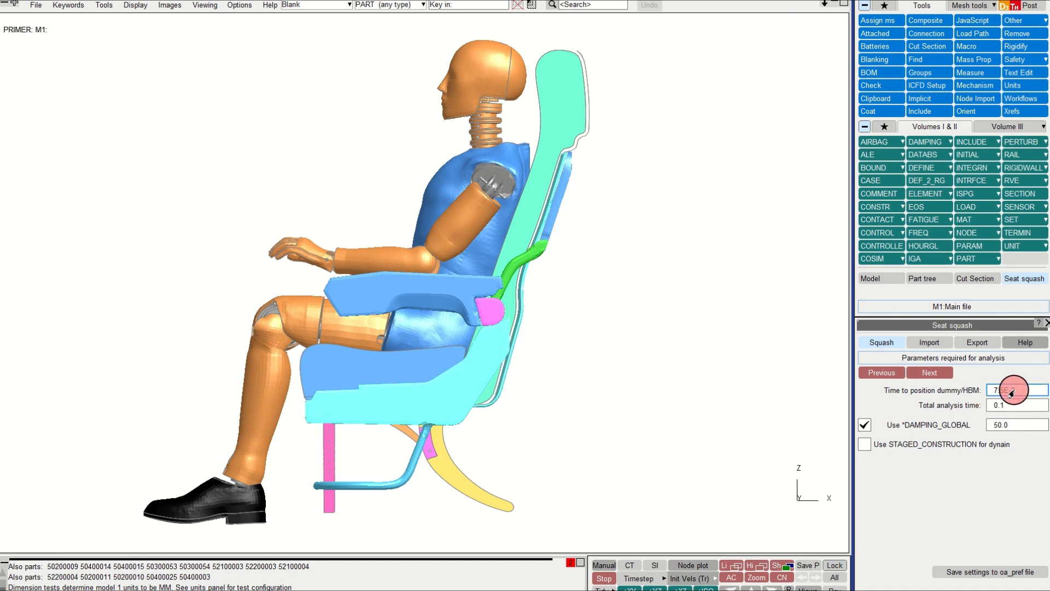
{"action": "left_click", "coordinate": [1000, 405]}
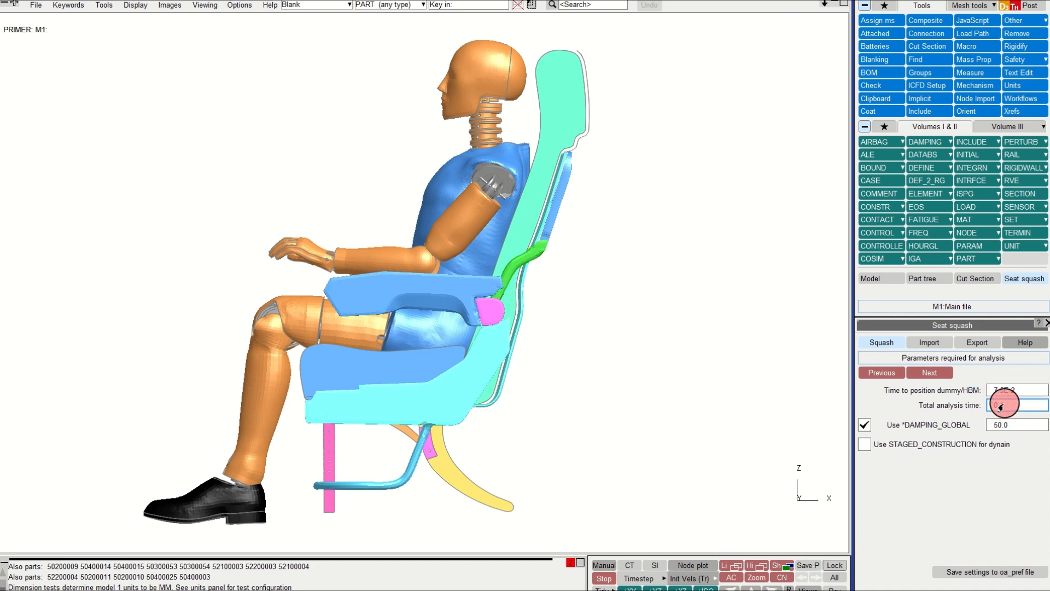
{"action": "left_click", "coordinate": [863, 445]}
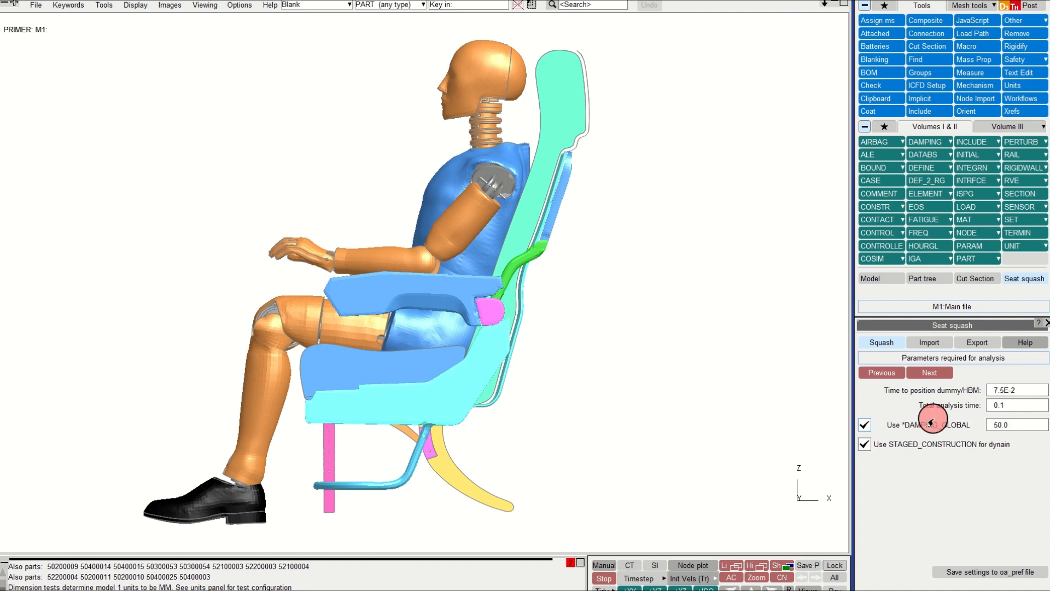
{"action": "left_click", "coordinate": [865, 443]}
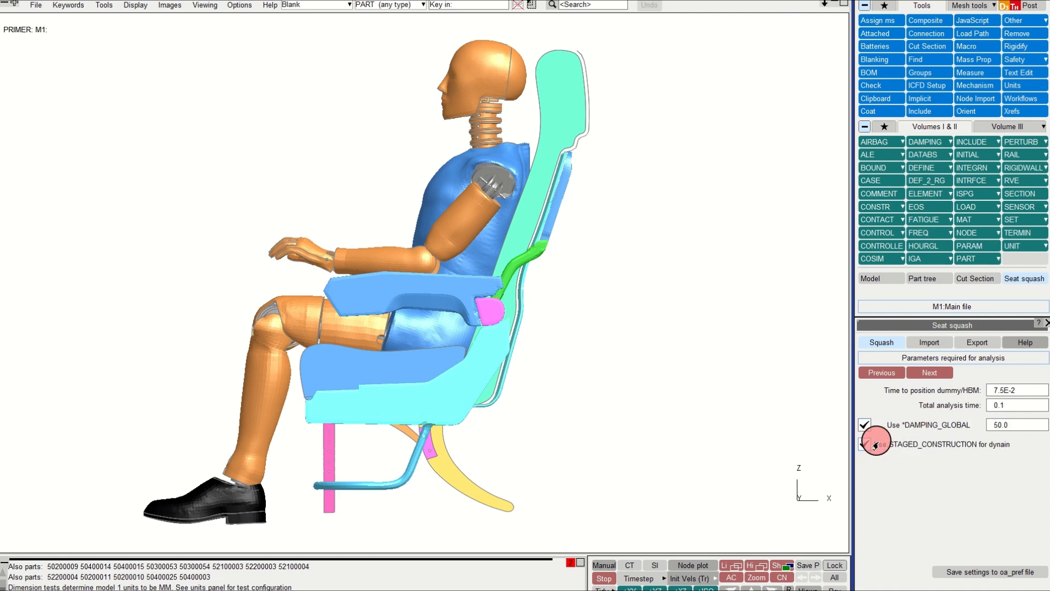
{"action": "left_click", "coordinate": [928, 373]}
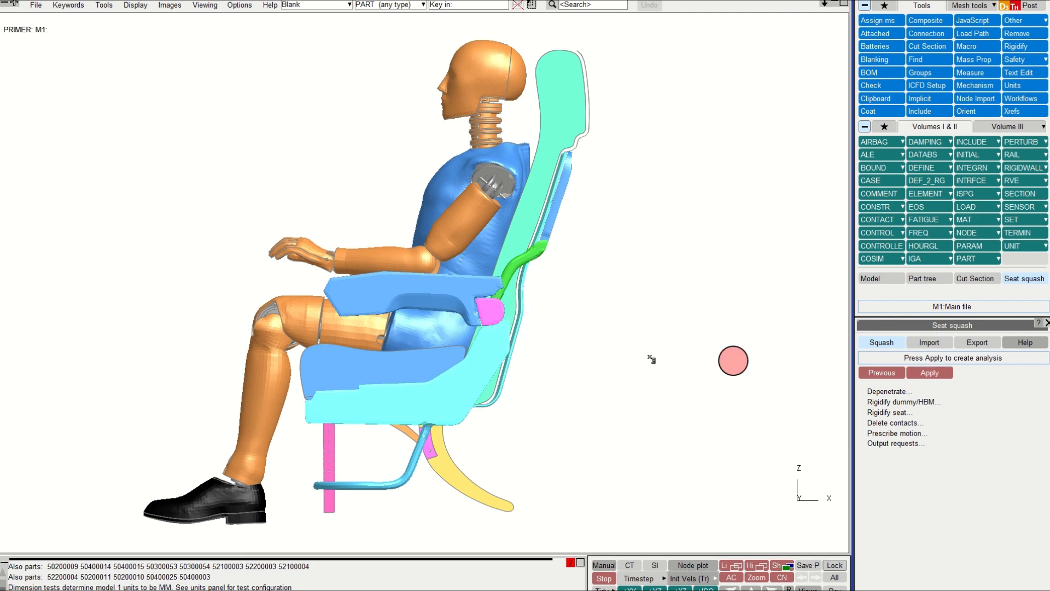
{"action": "middle_click_drag", "start_coordinate": [581, 350], "coordinate": [605, 347]}
{"action": "left_click", "coordinate": [915, 373]}
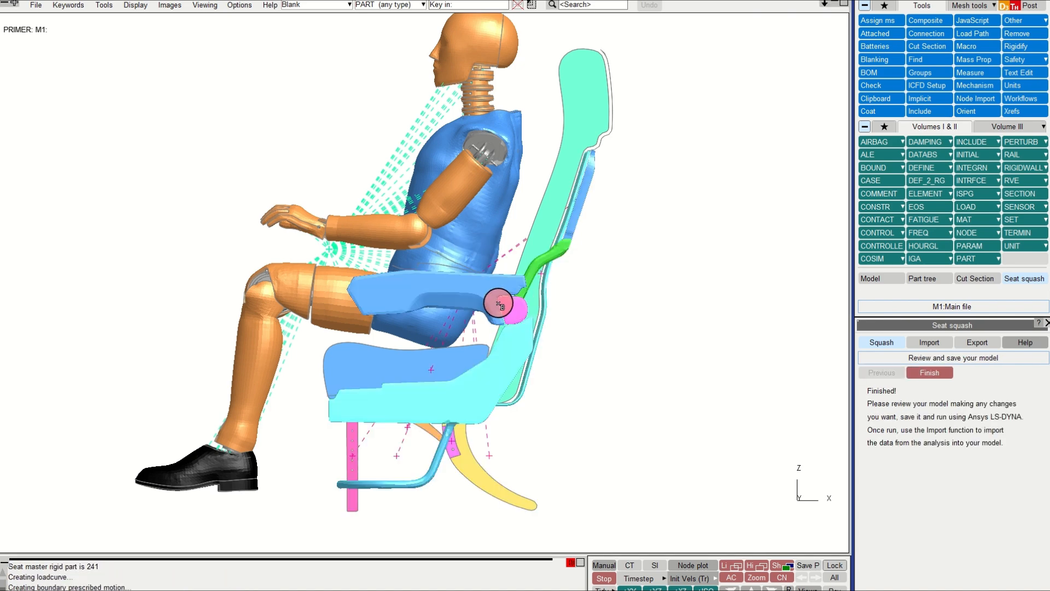
Step: Review the created model from several angles, inspect the rear leg part's definition, and finish the Seat squash tool
{"action": "mouse_move", "coordinate": [450, 300]}
{"action": "left_mouse_down", "text": "shift"}
{"action": "mouse_move", "coordinate": [488, 301]}
{"action": "mouse_move", "coordinate": [470, 246]}
{"action": "mouse_move", "coordinate": [355, 225]}
{"action": "left_mouse_up", "text": "shift"}
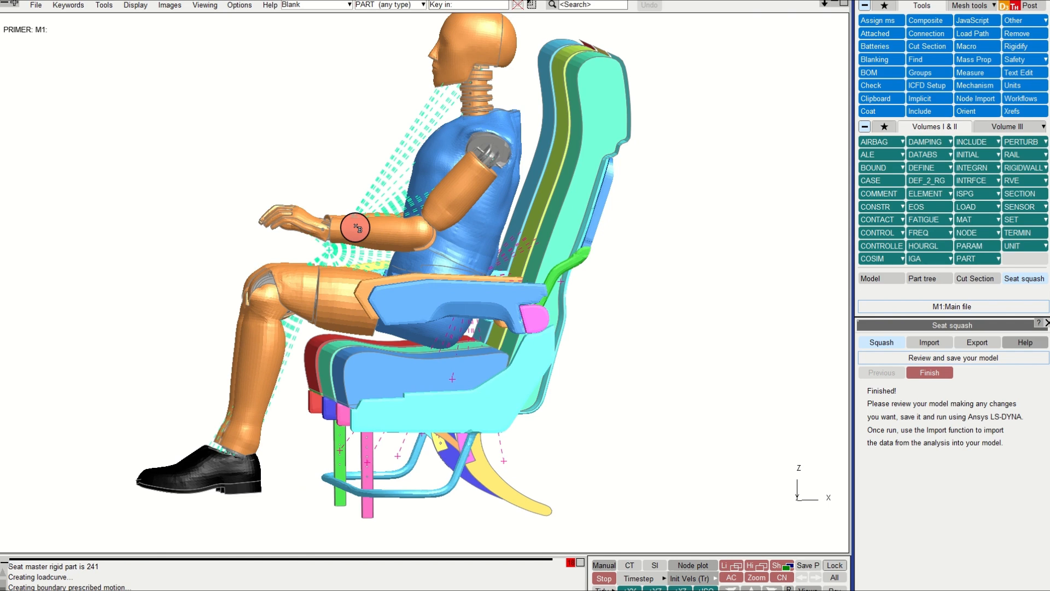
{"action": "left_click_drag", "start_coordinate": [480, 316], "coordinate": [474, 312], "text": "shift"}
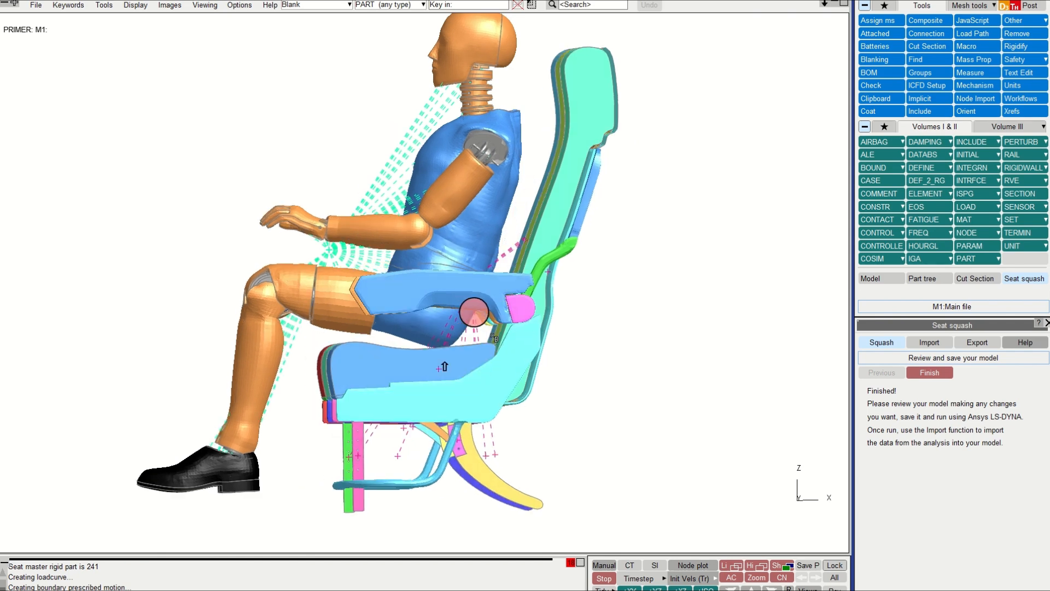
{"action": "left_click_drag", "start_coordinate": [482, 486], "coordinate": [434, 404], "text": "shift"}
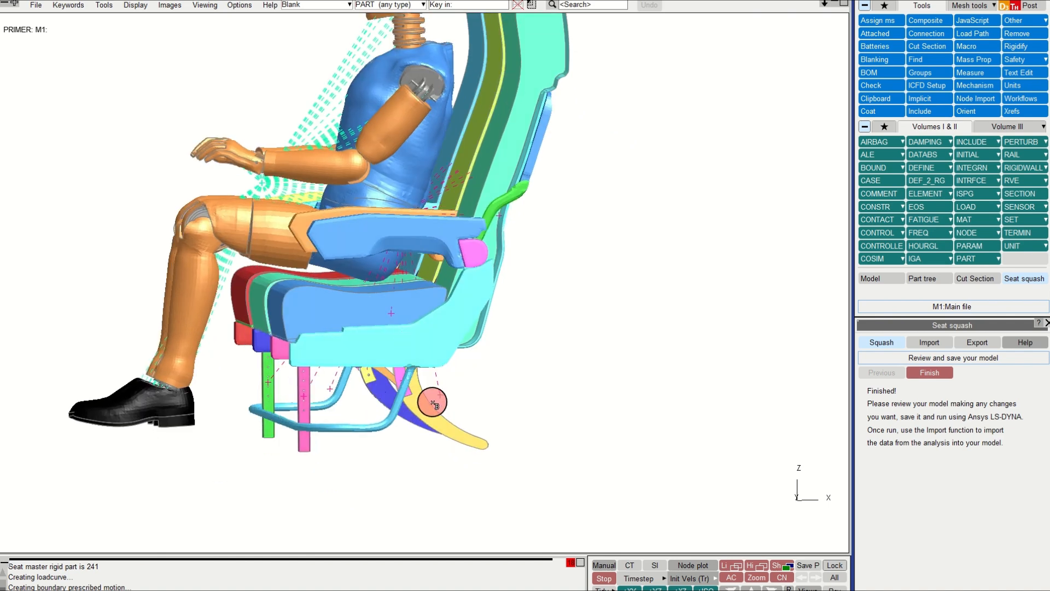
{"action": "right_click", "coordinate": [424, 426]}
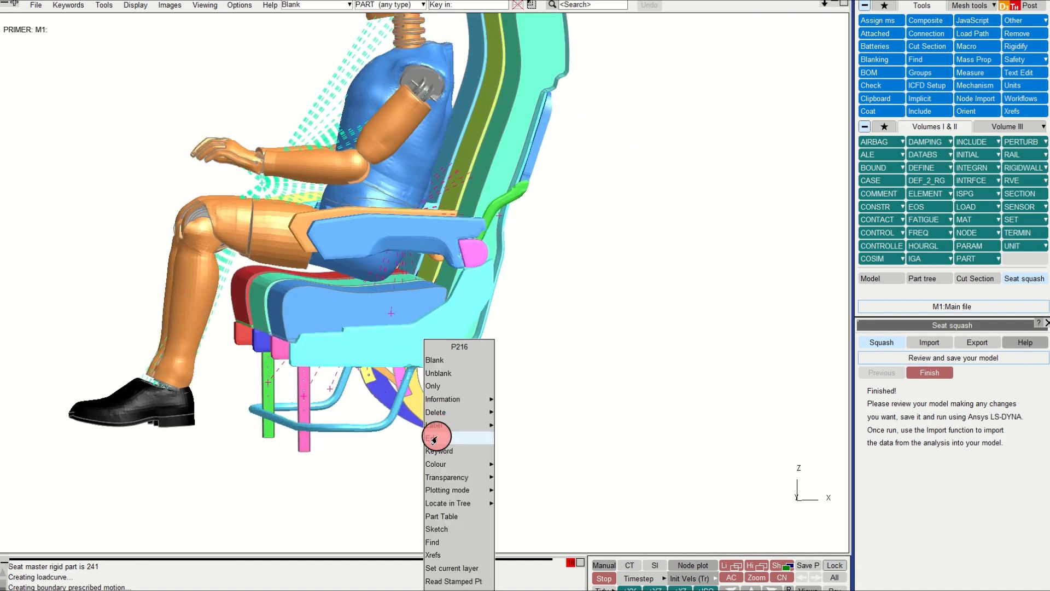
{"action": "left_click", "coordinate": [434, 438]}
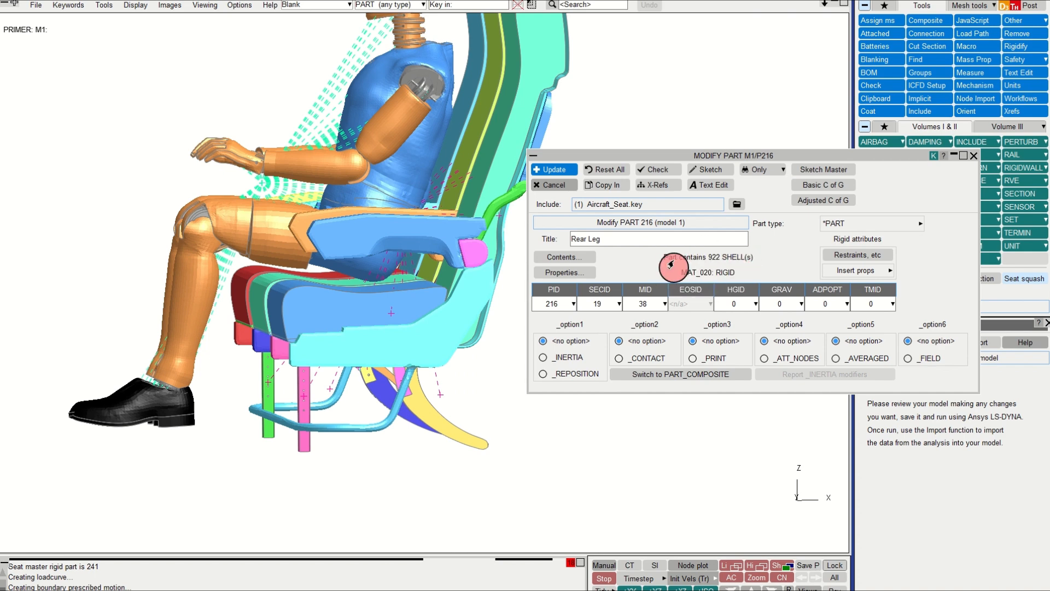
{"action": "left_click", "coordinate": [973, 155]}
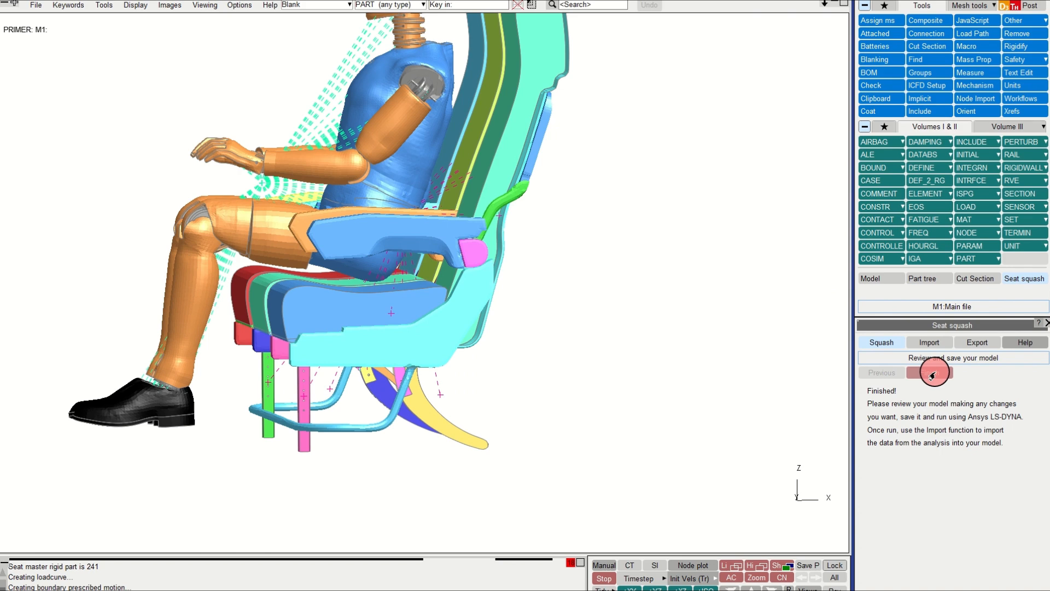
{"action": "left_click", "coordinate": [932, 374]}
Step: Examine the model contents in the Part Tree, expanding the BOUNDARY and CONTROL keyword entries
{"action": "left_click", "coordinate": [937, 280]}
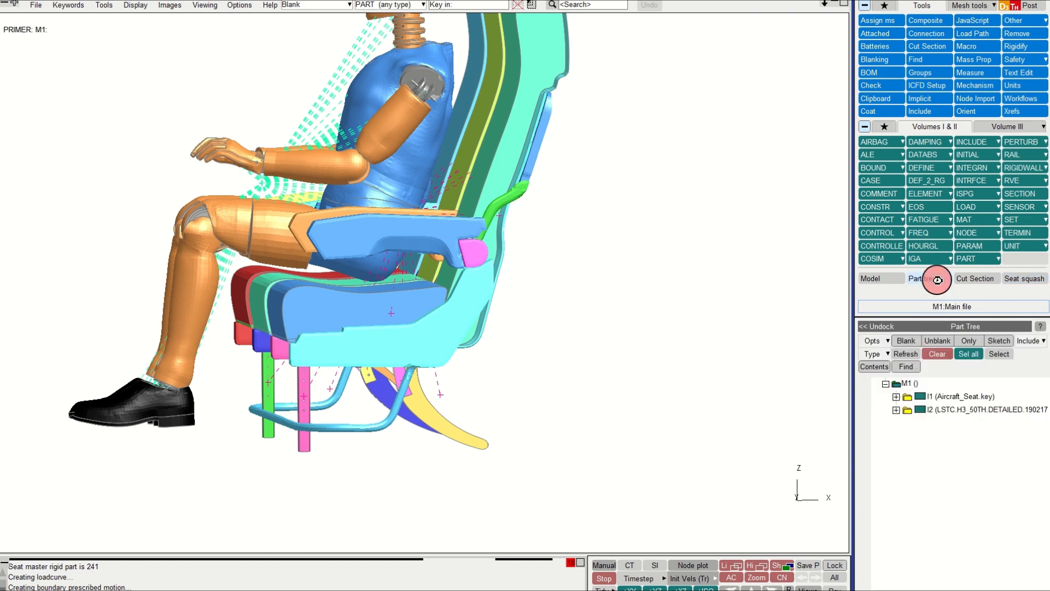
{"action": "left_click", "coordinate": [874, 371]}
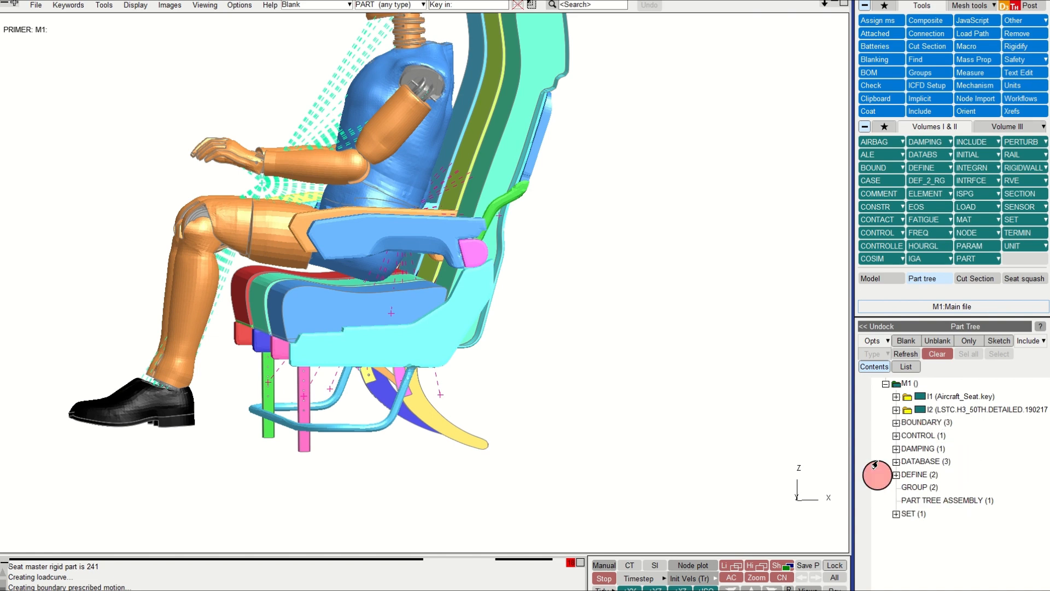
{"action": "left_click", "coordinate": [895, 423]}
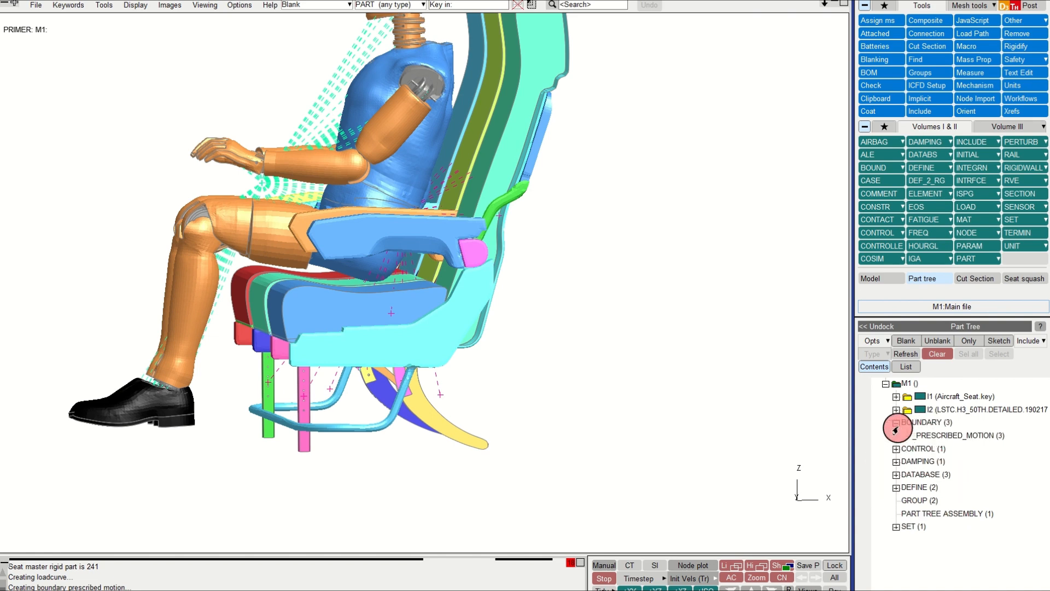
{"action": "left_click", "coordinate": [895, 424]}
{"action": "left_click", "coordinate": [896, 436]}
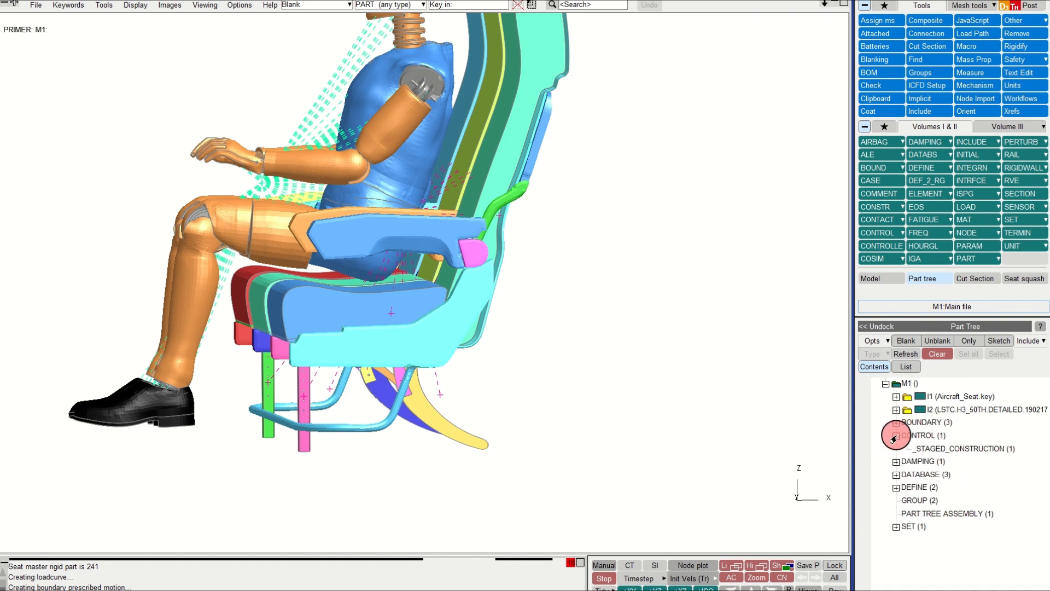
{"action": "left_click", "coordinate": [896, 436]}
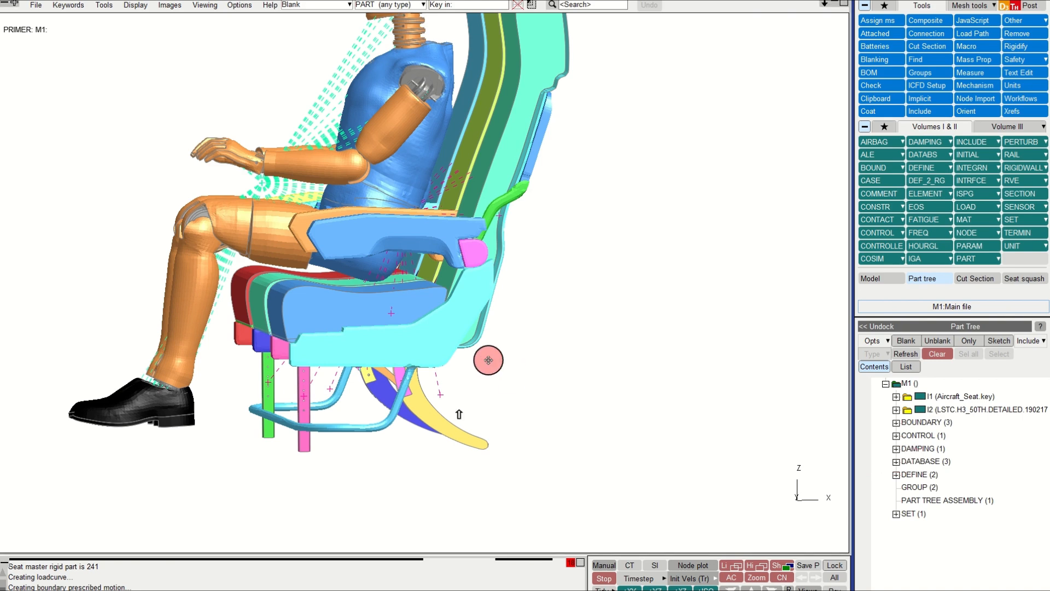
Step: Play the squash result animation in the cut-section view of the results
{"action": "scroll", "coordinate": [486, 359], "scroll_direction": "up", "scroll_amount": 3}
{"action": "key", "text": "3"}
{"action": "middle_click_drag", "start_coordinate": [484, 361], "coordinate": [500, 371]}
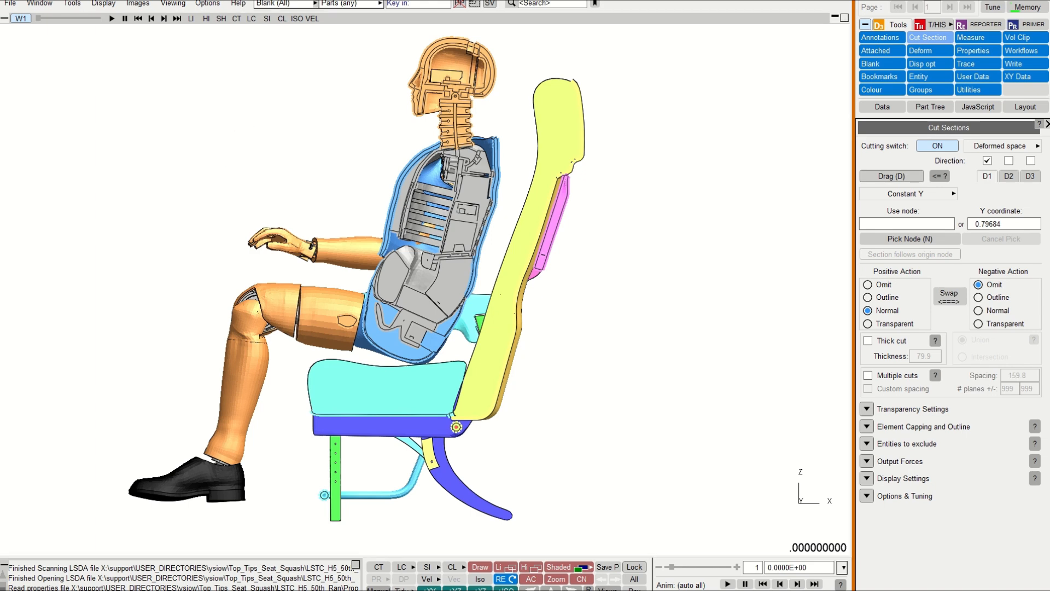
{"action": "key", "text": "space"}
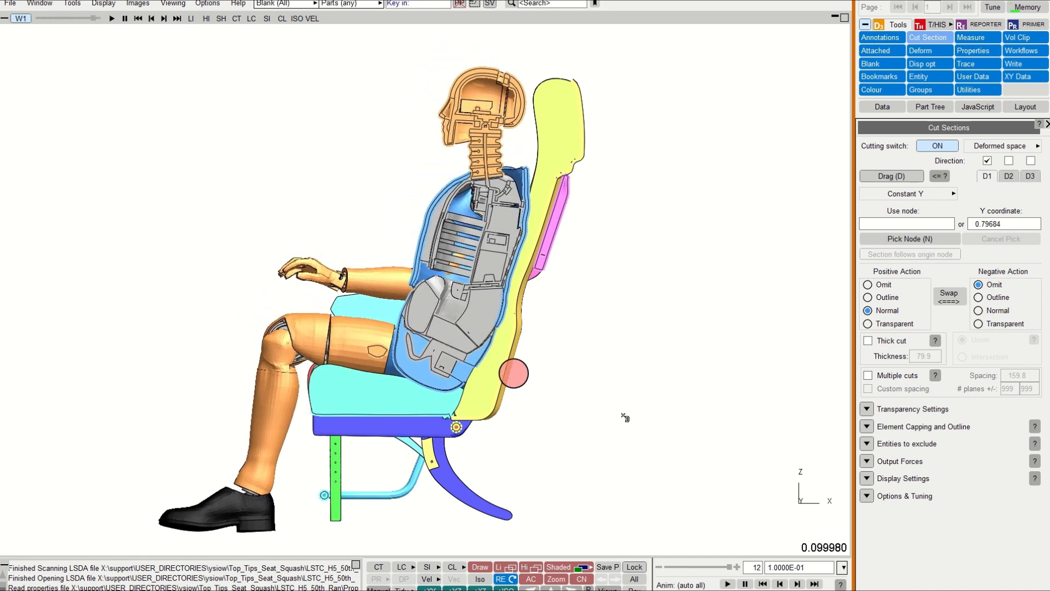
Step: Switch off the cut section and rotate the result view around the full seat row with the dummy
{"action": "left_click", "coordinate": [798, 584]}
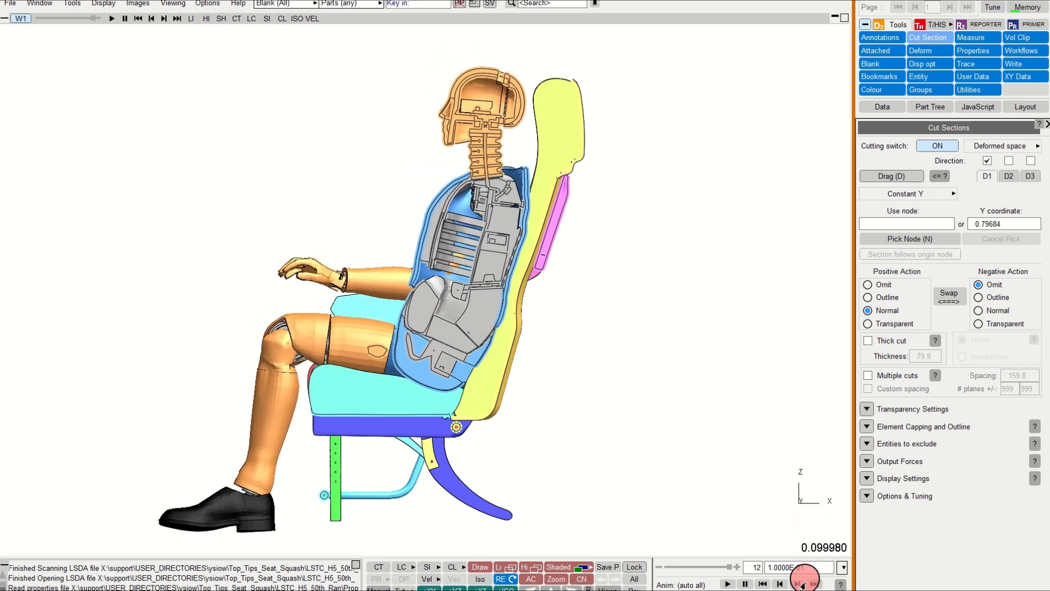
{"action": "left_click", "coordinate": [937, 146]}
{"action": "left_click_drag", "start_coordinate": [363, 242], "coordinate": [536, 149]}
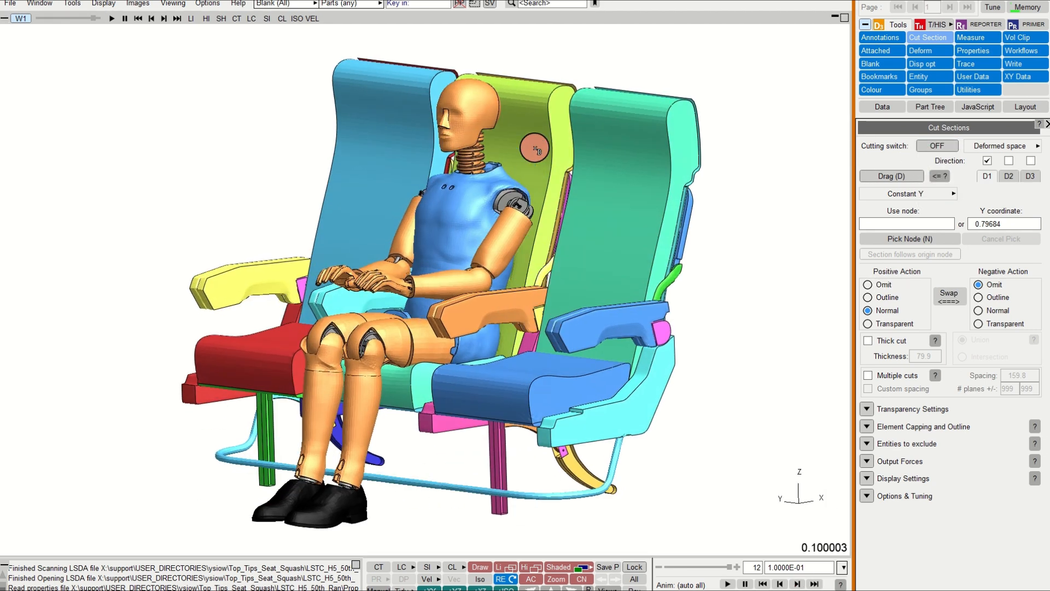
{"action": "left_click", "coordinate": [534, 148]}
{"action": "left_click", "coordinate": [406, 380]}
{"action": "key", "text": "r"}
{"action": "left_click_drag", "start_coordinate": [465, 336], "coordinate": [434, 387], "text": "shift"}
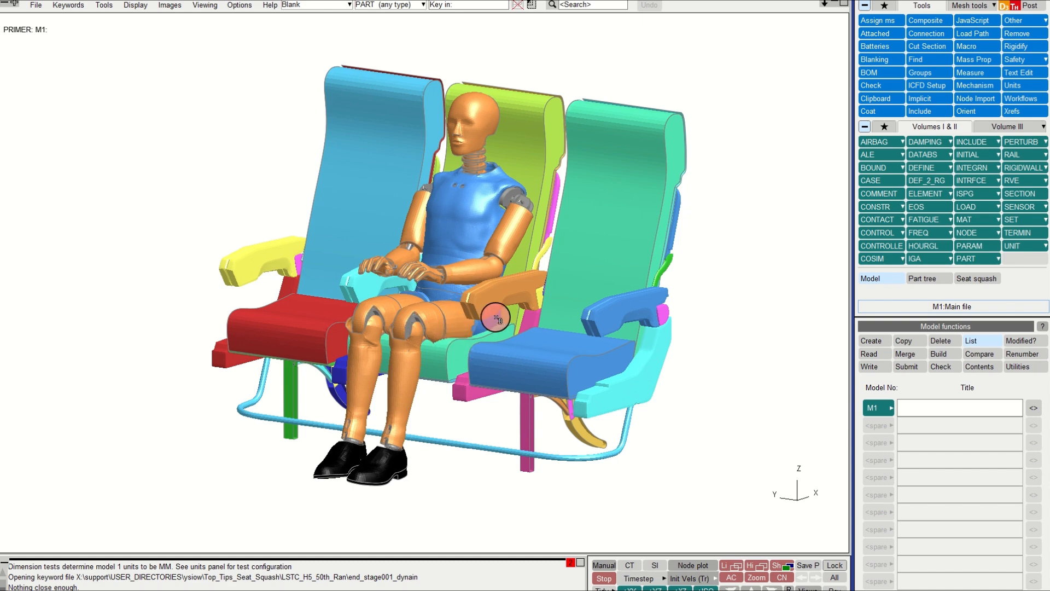
Step: Open the Seat squash tool's import and proceed with the end_stage001_dynain file
{"action": "left_click", "coordinate": [1019, 62]}
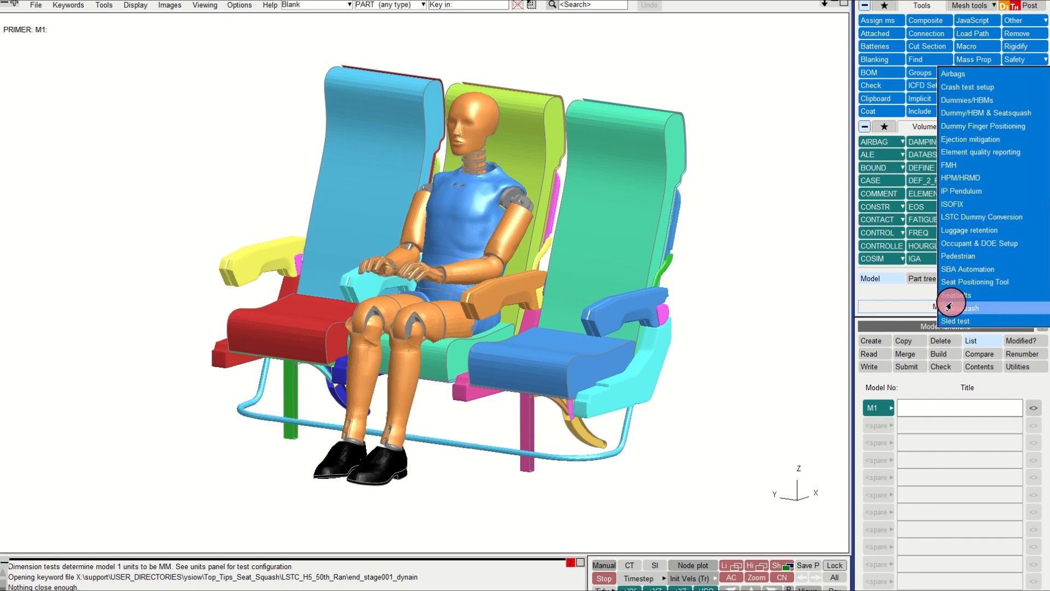
{"action": "left_click", "coordinate": [949, 300]}
{"action": "left_click", "coordinate": [919, 343]}
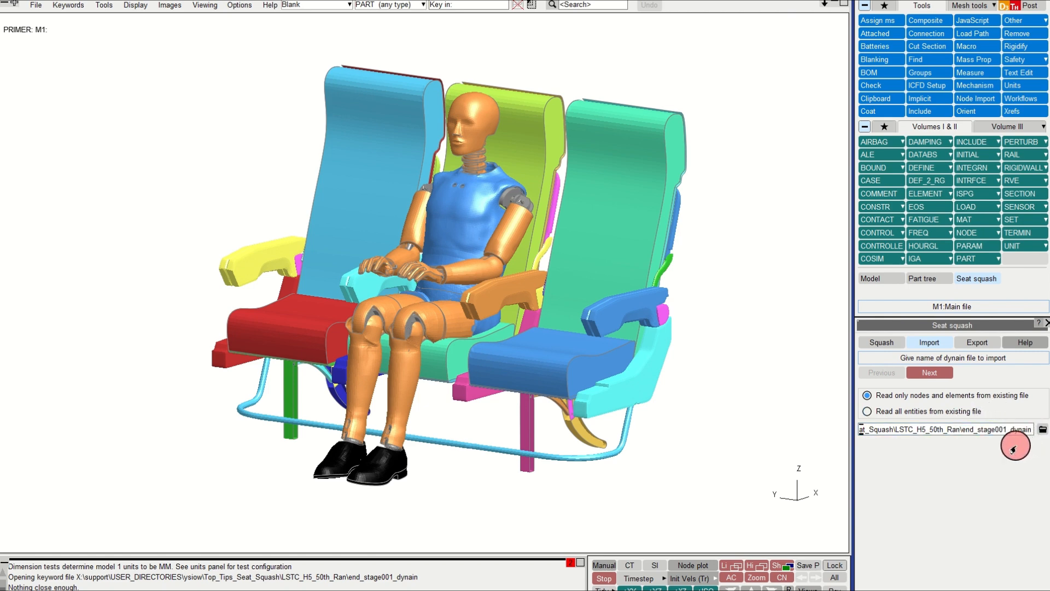
{"action": "left_click", "coordinate": [936, 374]}
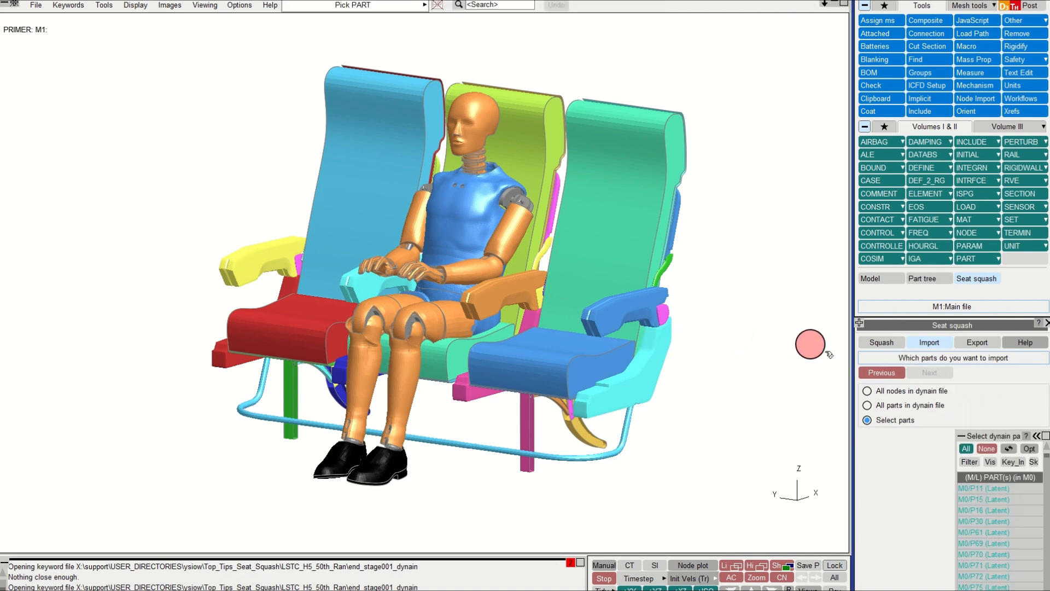
Step: Import all parts in the dynain file with Import deformed coordinates enabled
{"action": "left_click", "coordinate": [903, 408]}
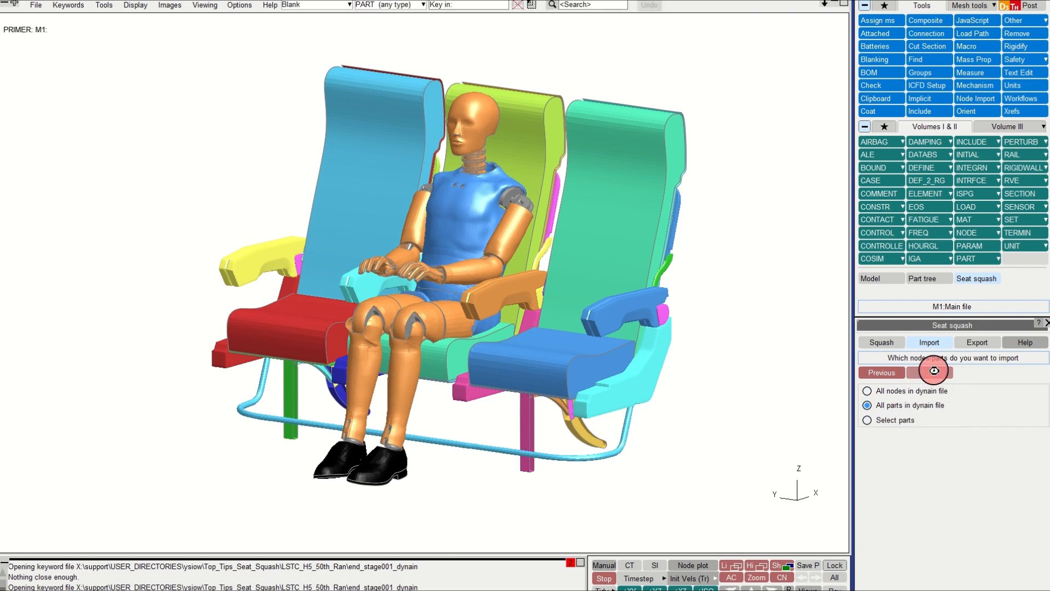
{"action": "left_click", "coordinate": [934, 372]}
{"action": "left_click", "coordinate": [864, 392]}
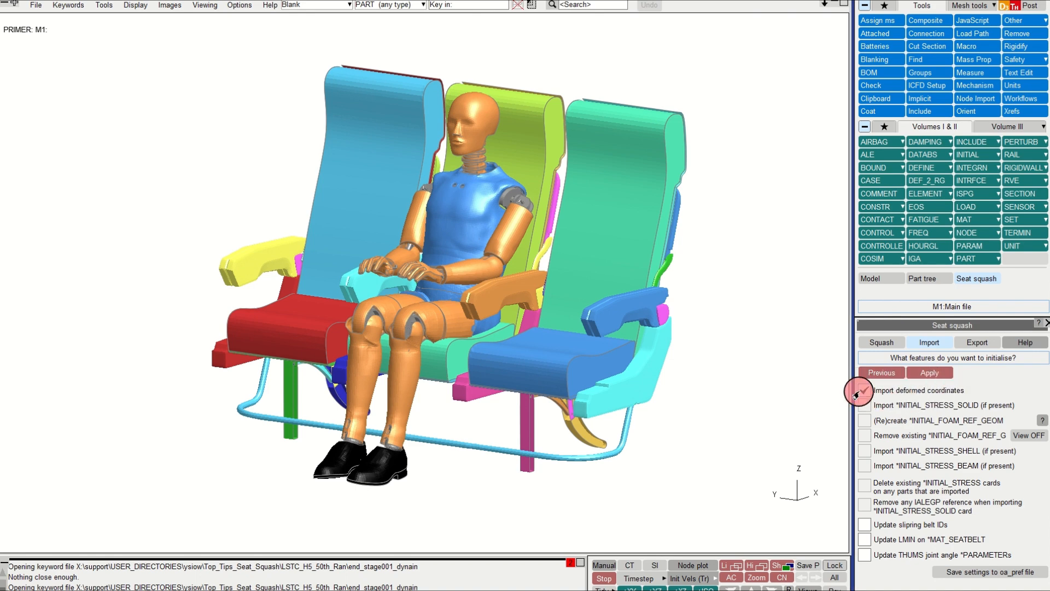
{"action": "left_click", "coordinate": [929, 373]}
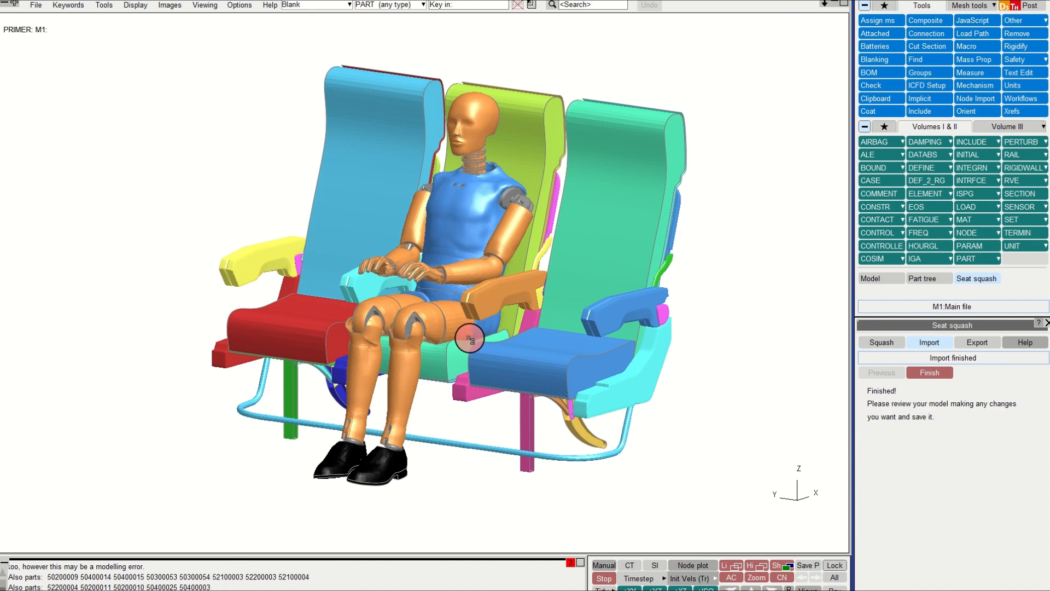
Step: Isolate the middle seat's cushion and back to inspect the imported deformed foam shape, then restore all parts
{"action": "scroll", "coordinate": [450, 352], "scroll_direction": "down", "scroll_amount": 2}
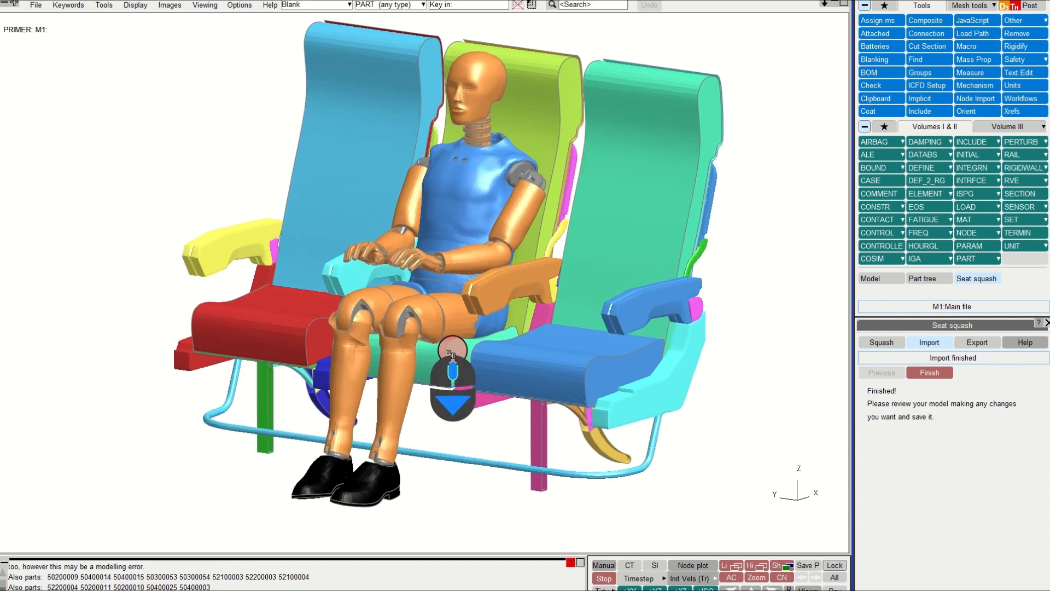
{"action": "mouse_move", "coordinate": [436, 351]}
{"action": "left_mouse_down", "text": "shift"}
{"action": "mouse_move", "coordinate": [466, 334]}
{"action": "mouse_move", "coordinate": [434, 379]}
{"action": "mouse_move", "coordinate": [452, 361]}
{"action": "mouse_move", "coordinate": [435, 356]}
{"action": "left_mouse_up", "text": "shift"}
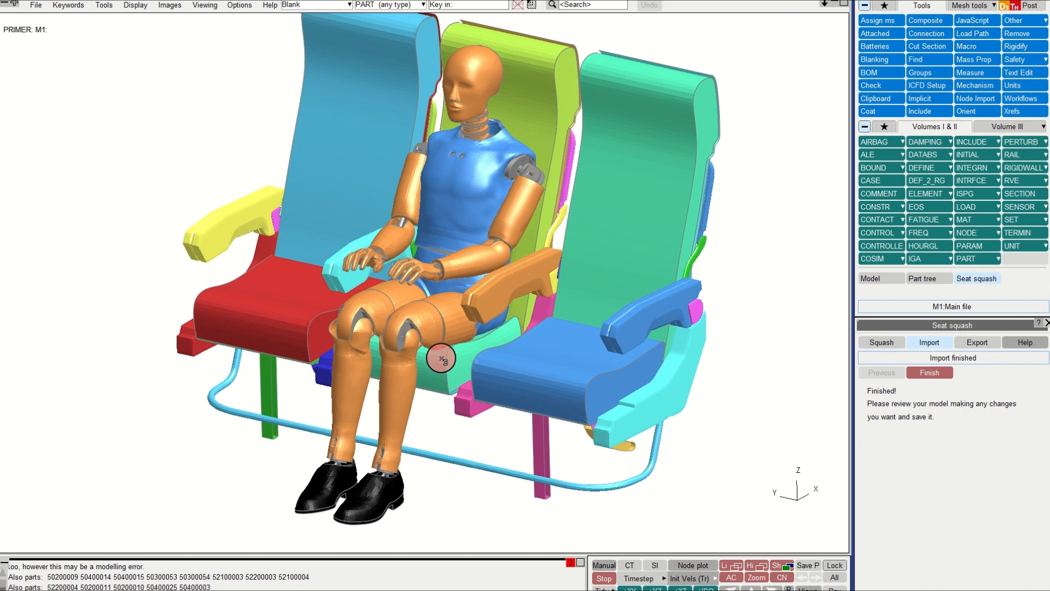
{"action": "left_click", "coordinate": [441, 359]}
{"action": "left_click", "coordinate": [534, 123]}
{"action": "key", "text": "r"}
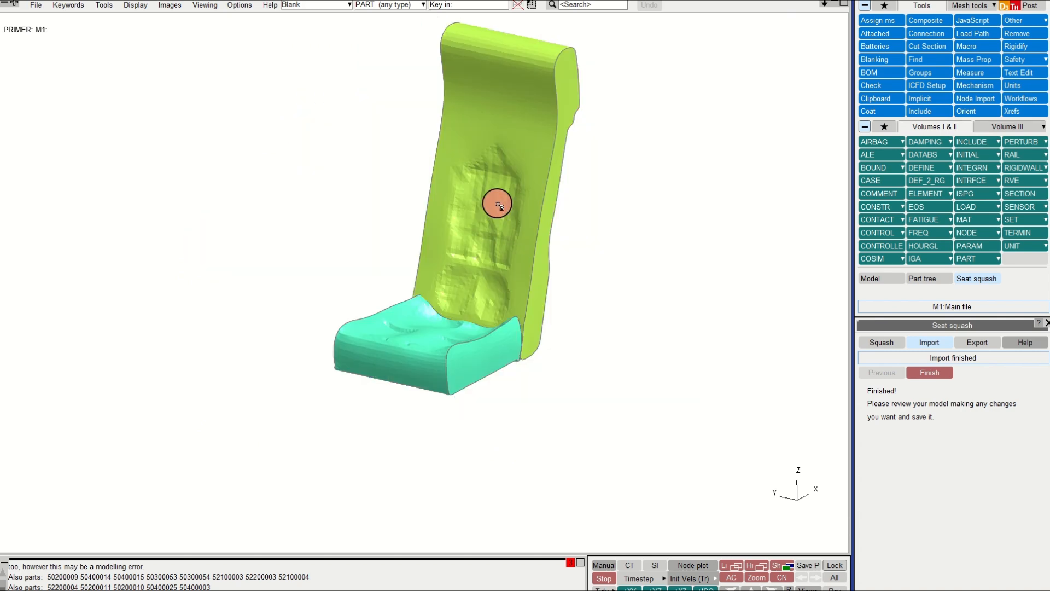
{"action": "scroll", "coordinate": [487, 252], "scroll_direction": "down", "scroll_amount": 4}
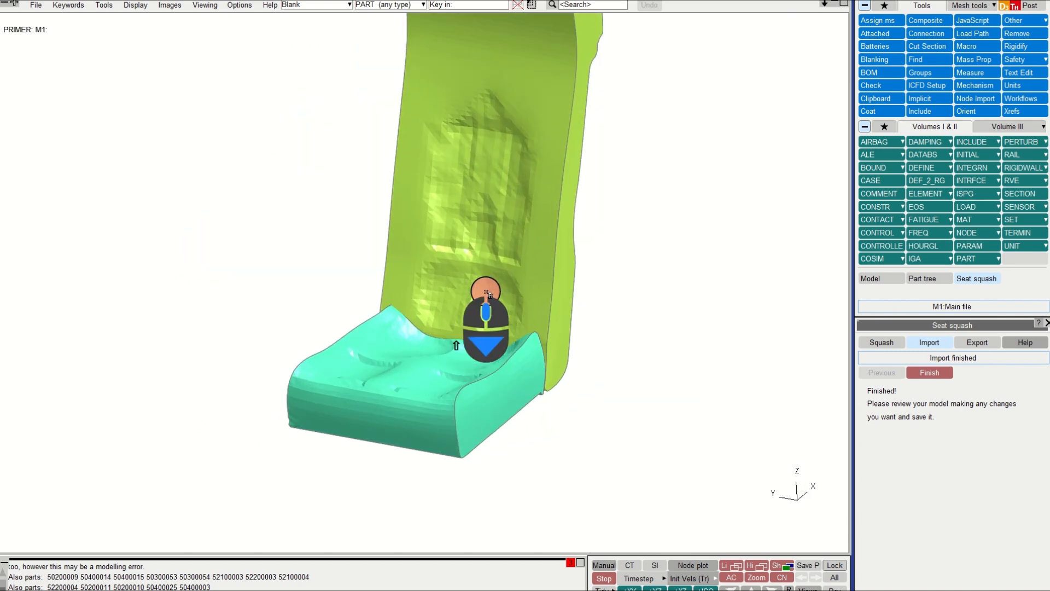
{"action": "left_click_drag", "start_coordinate": [485, 292], "coordinate": [430, 273], "text": "shift"}
{"action": "scroll", "coordinate": [457, 308], "scroll_direction": "up", "scroll_amount": 3}
{"action": "key", "text": "u"}
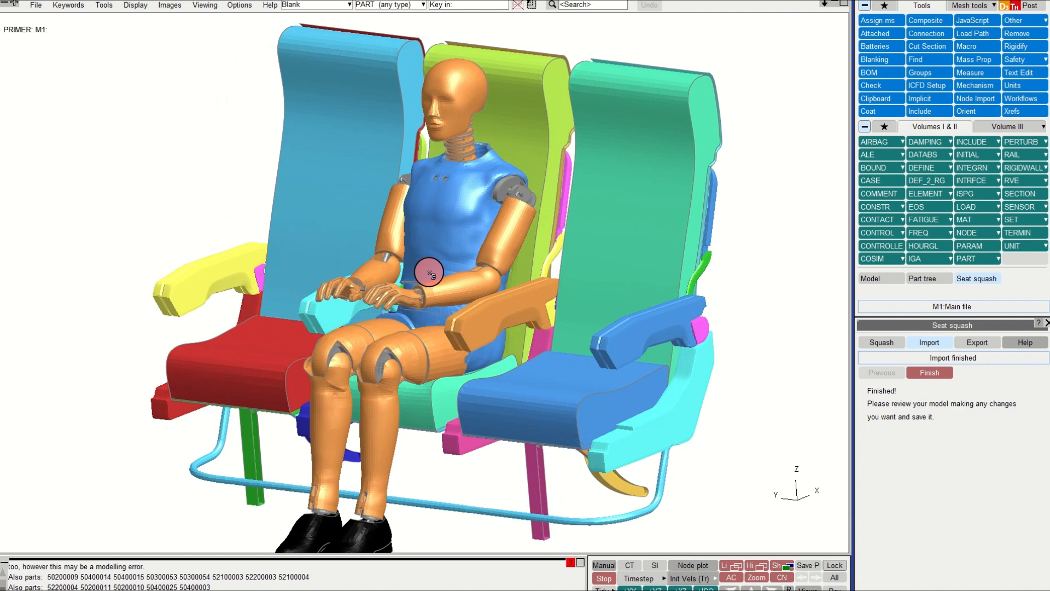
{"action": "scroll", "coordinate": [431, 276], "scroll_direction": "up", "scroll_amount": 3}
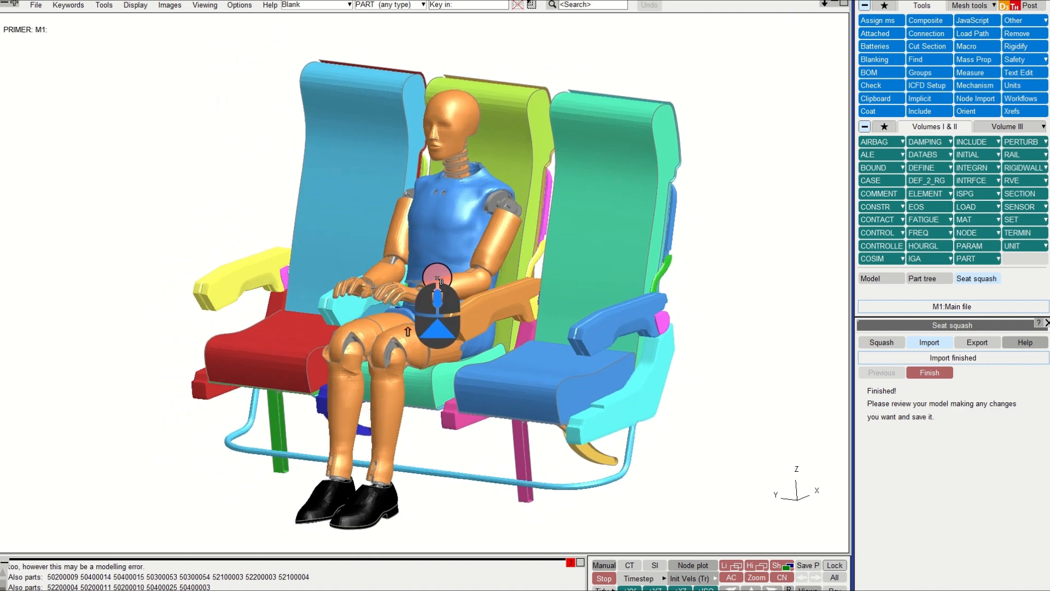